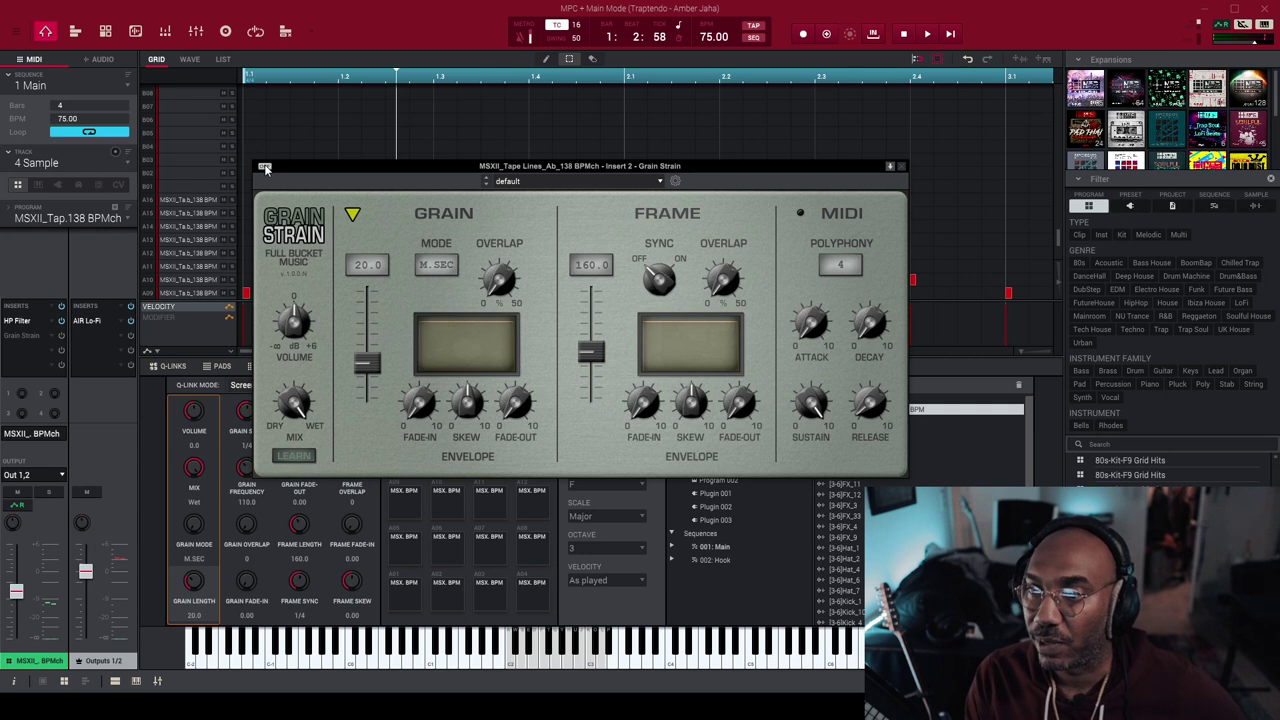
# - Preview the loop, solo the MSXII sample program, and reopen its Grain Strain insert
pyautogui.press('space')
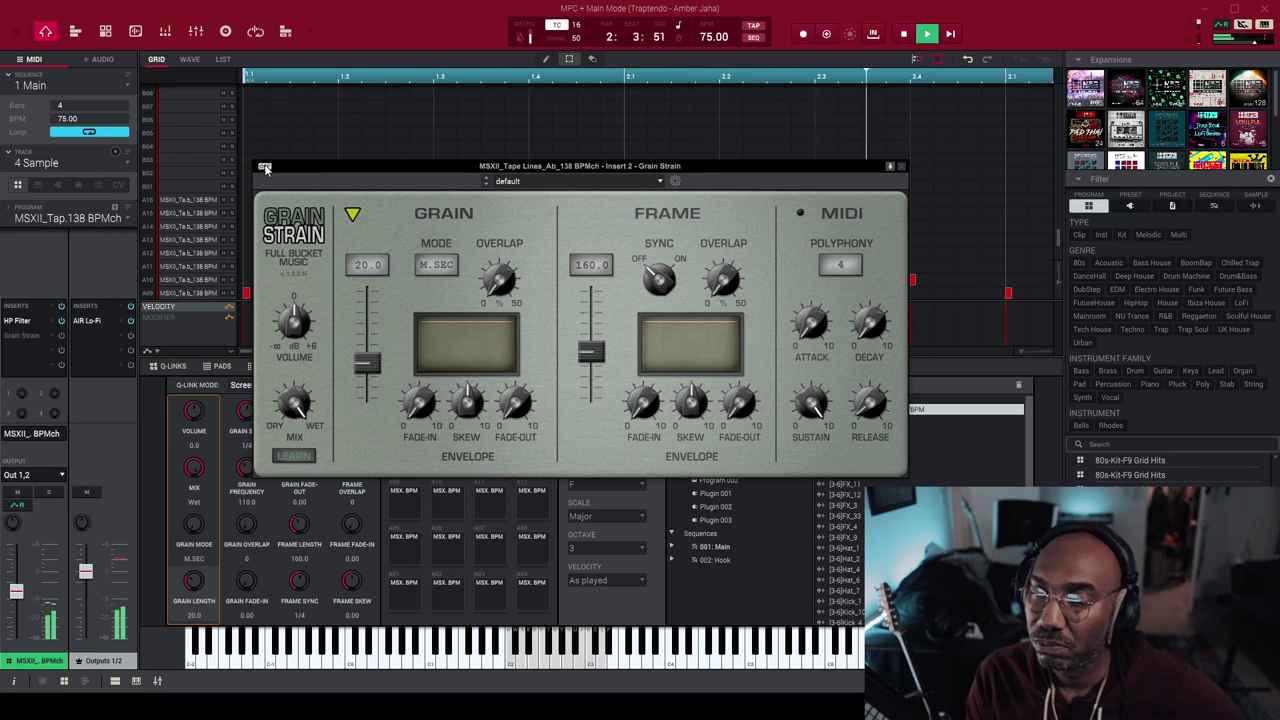
pyautogui.press('space')
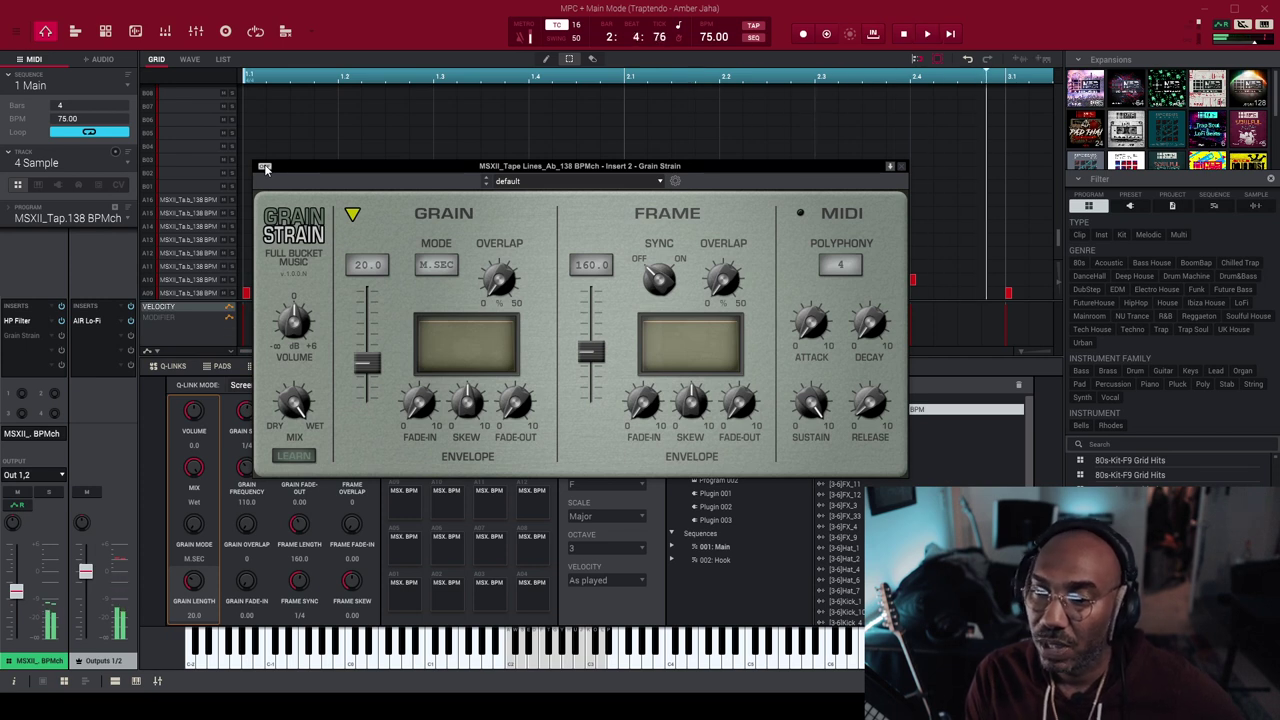
pyautogui.click(54, 494)
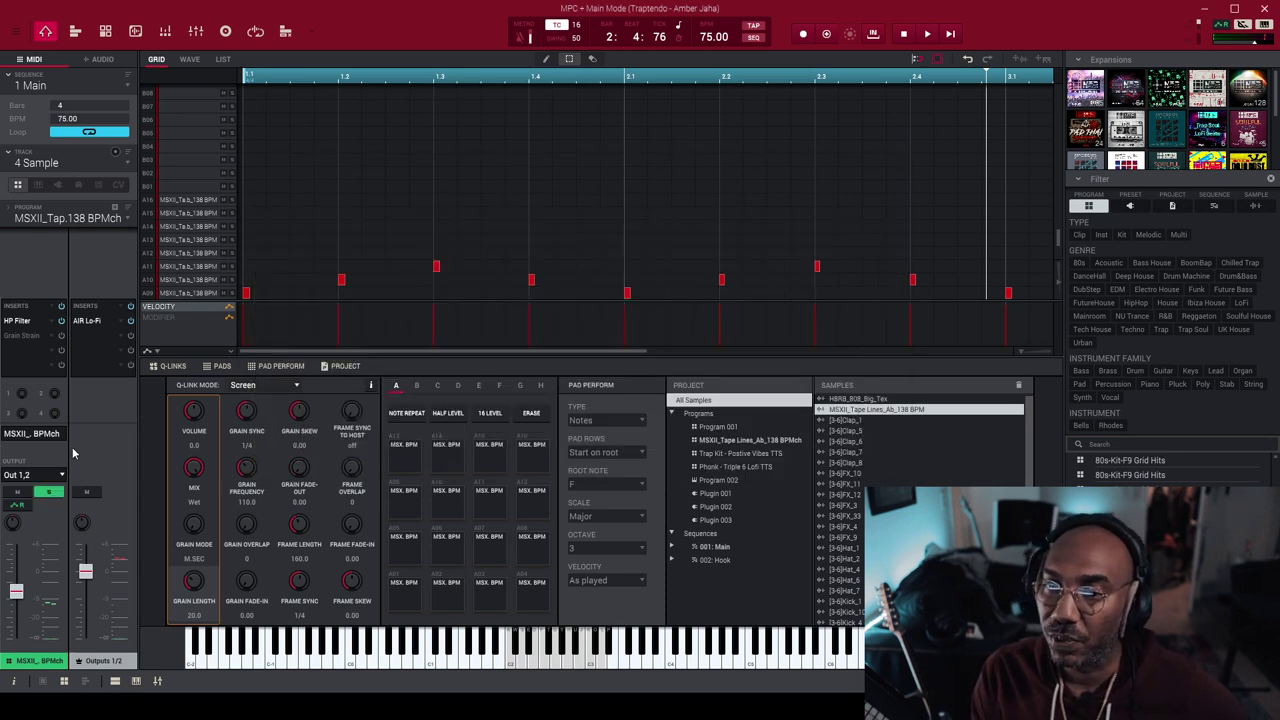
pyautogui.click(40, 342)
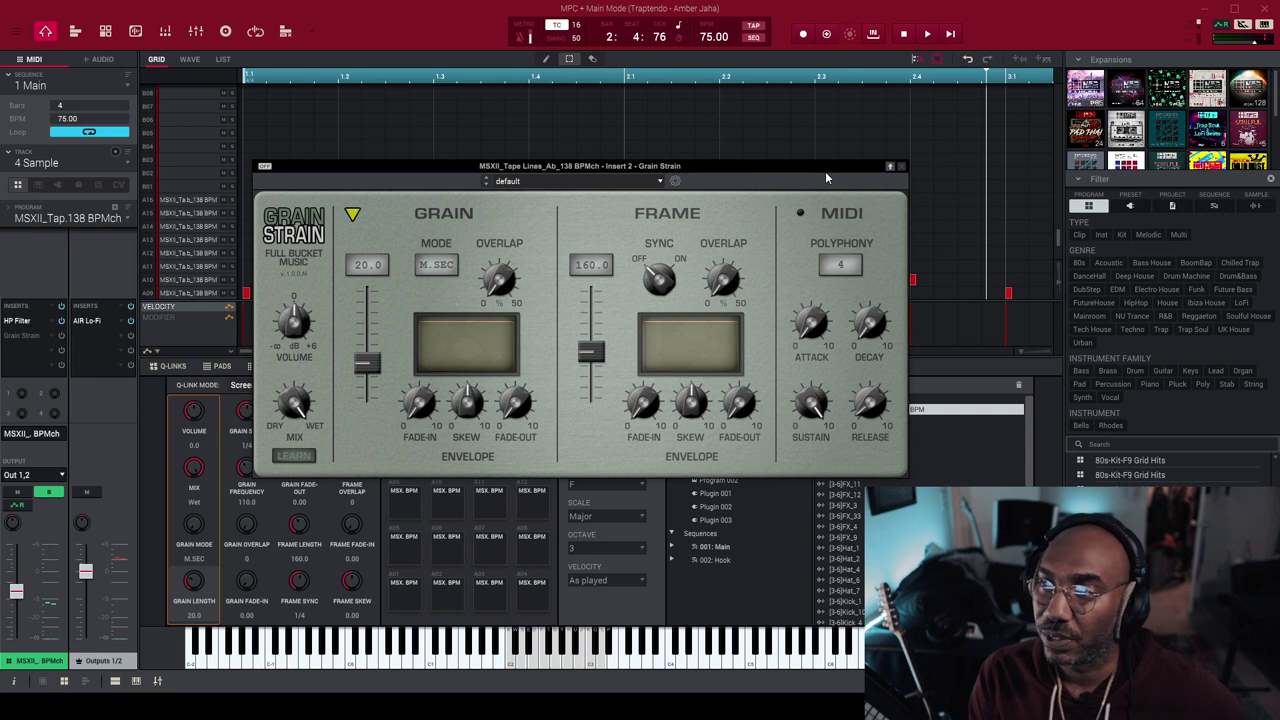
# - Enable Grain Strain and audition the loop, trying a grain length of 370.7 ms before lowering it to 52.1 ms
pyautogui.press('space')
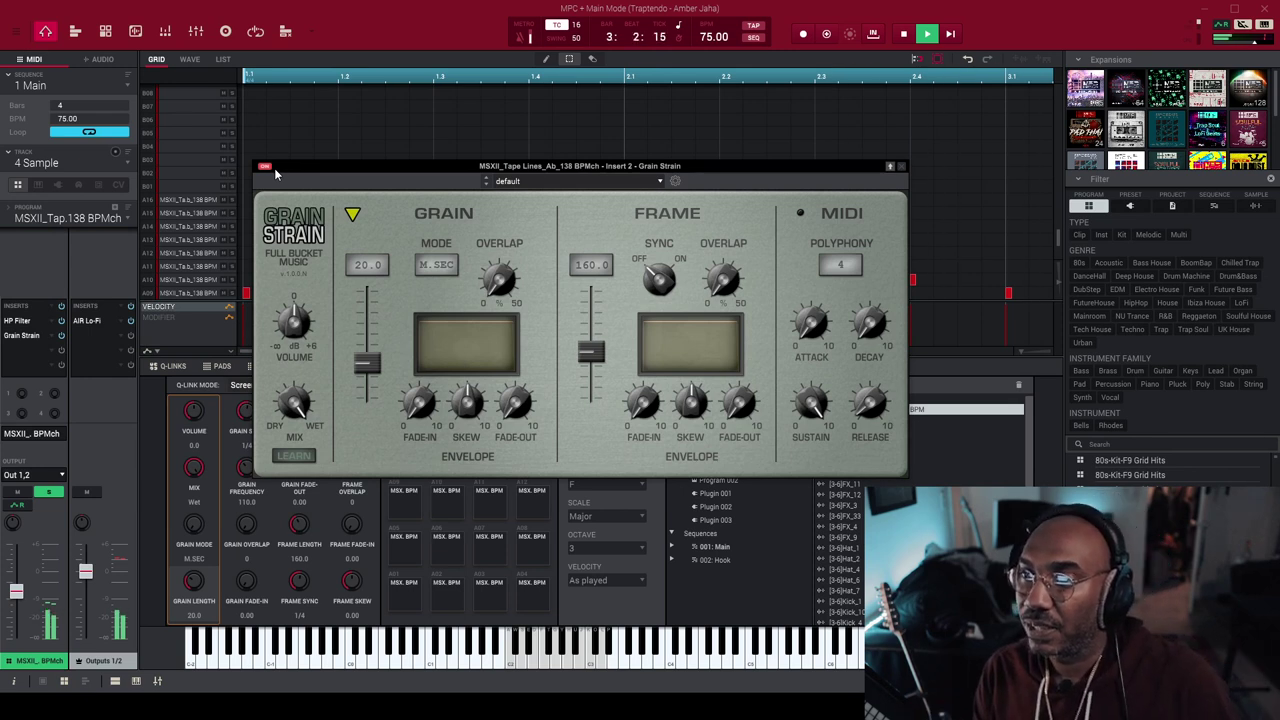
pyautogui.press('space')
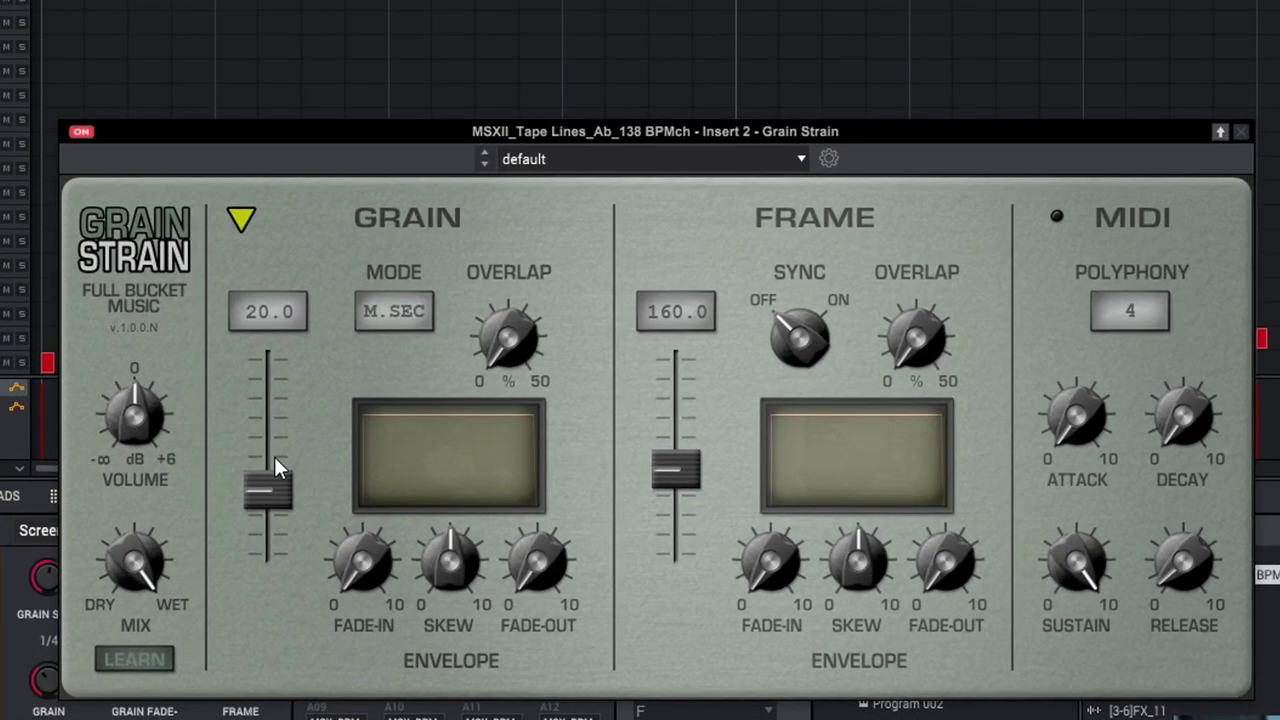
pyautogui.moveTo(274, 476); pyautogui.dragTo(280, 428)
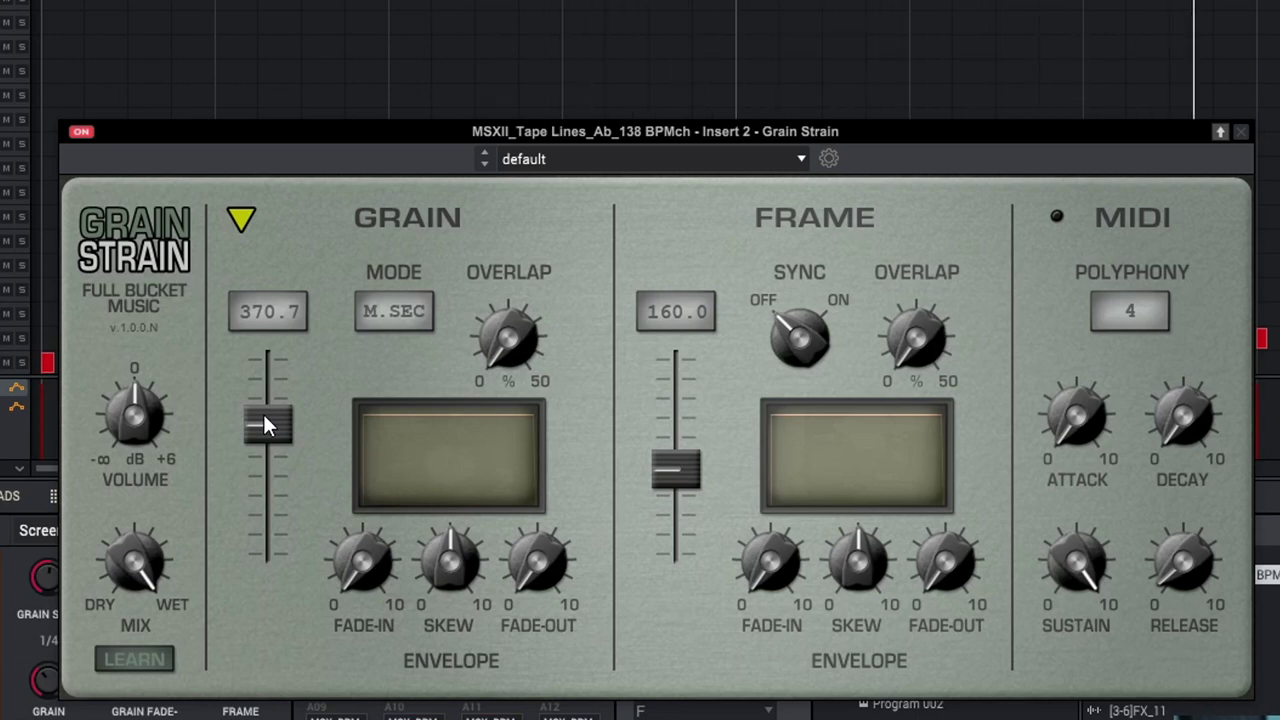
pyautogui.moveTo(264, 417); pyautogui.dragTo(278, 476)
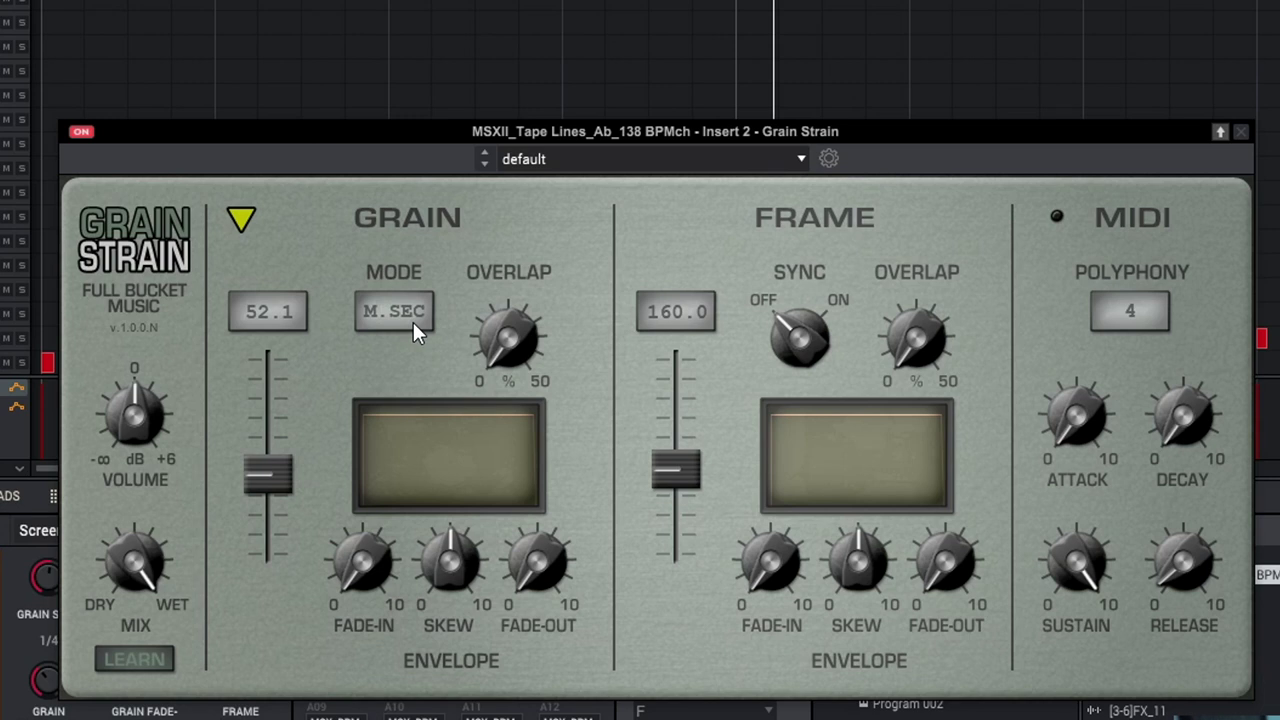
# - Compare the SYNC and FREQ grain modes, leaving the grain mode set to SYNC
pyautogui.click(413, 322)
pyautogui.click(471, 365)
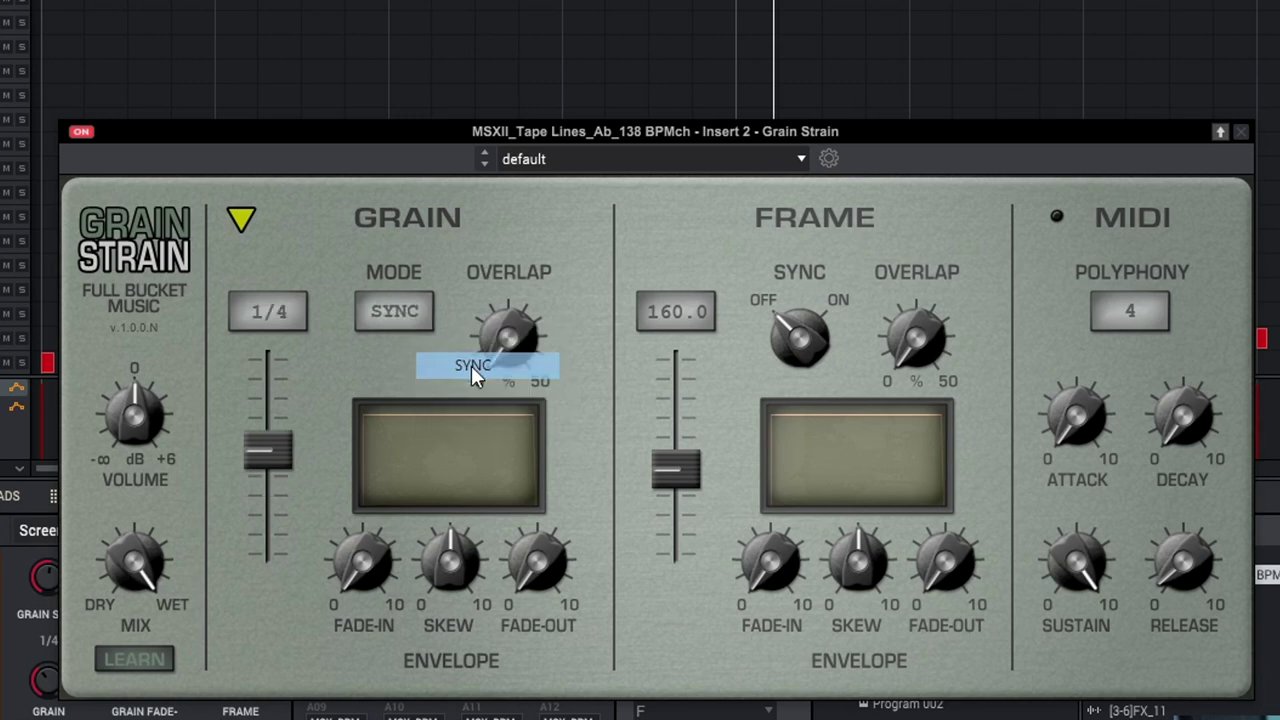
pyautogui.click(368, 322)
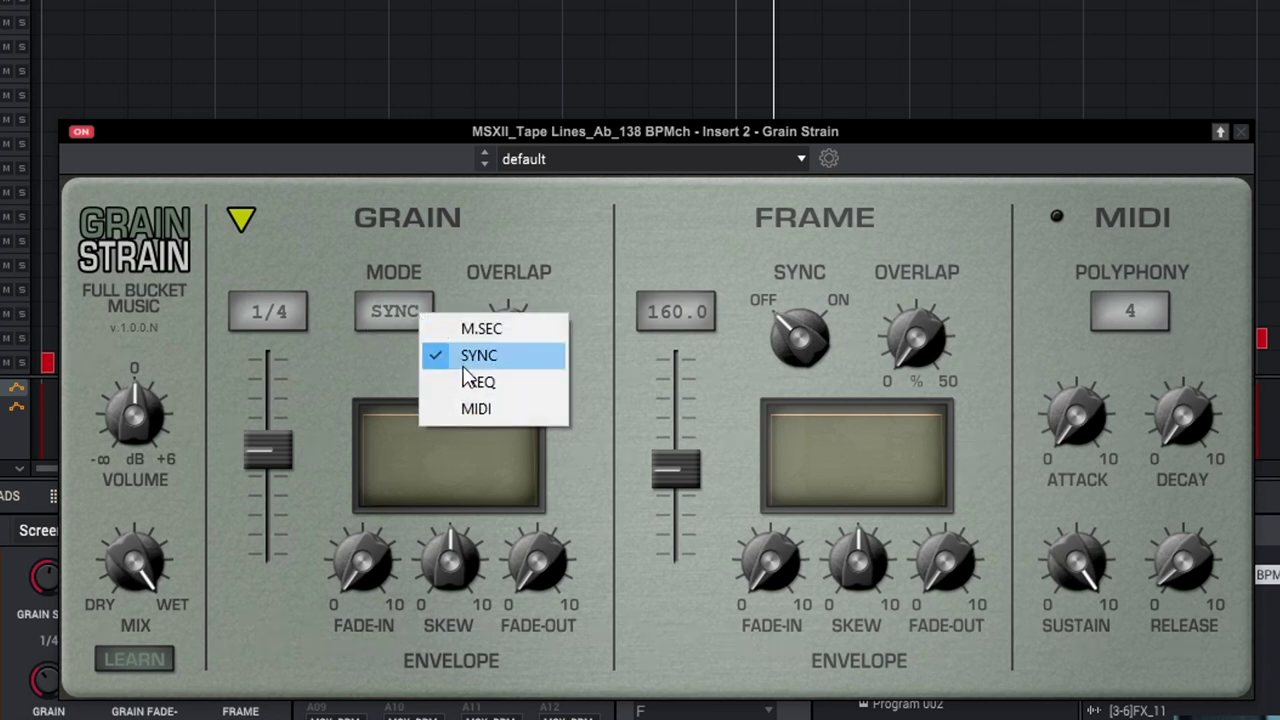
pyautogui.click(471, 380)
pyautogui.click(412, 320)
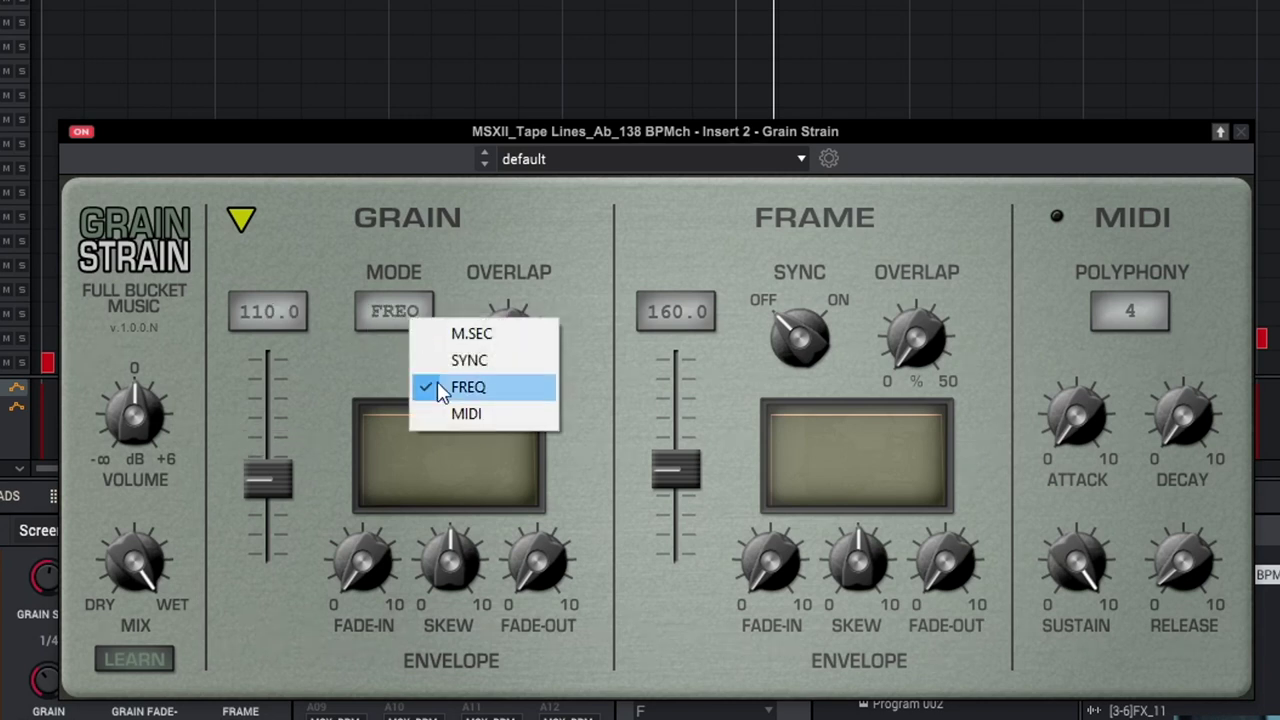
pyautogui.click(469, 362)
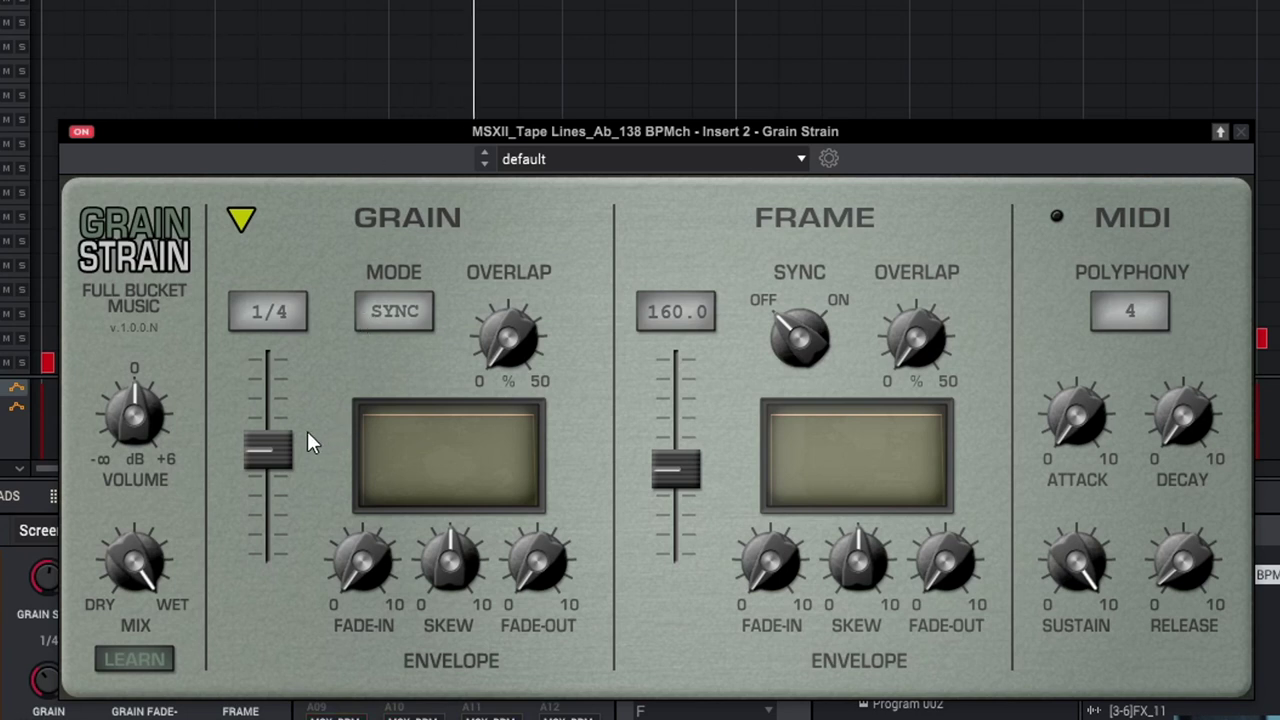
# - Try a 4/1 grain length, set it to 1/16, and bring the grain overlap from its 50% maximum down to a low amount
pyautogui.moveTo(272, 435); pyautogui.dragTo(269, 339)
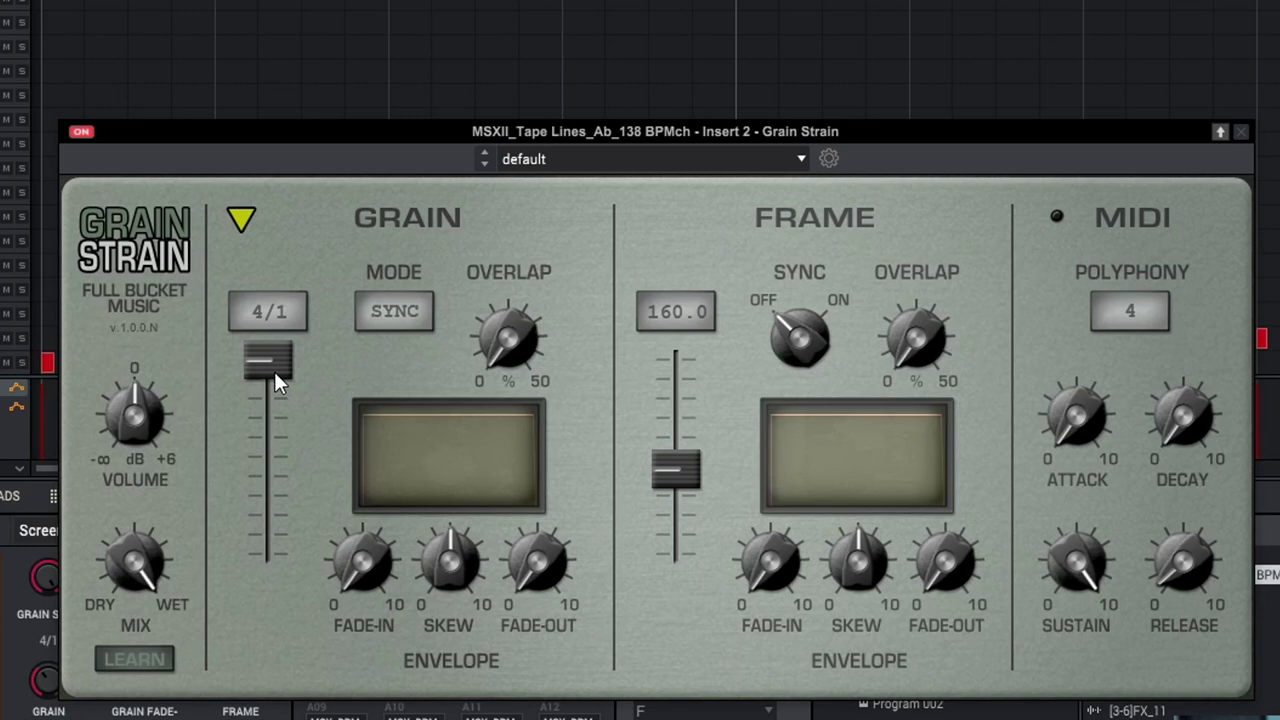
pyautogui.moveTo(274, 371); pyautogui.dragTo(283, 510)
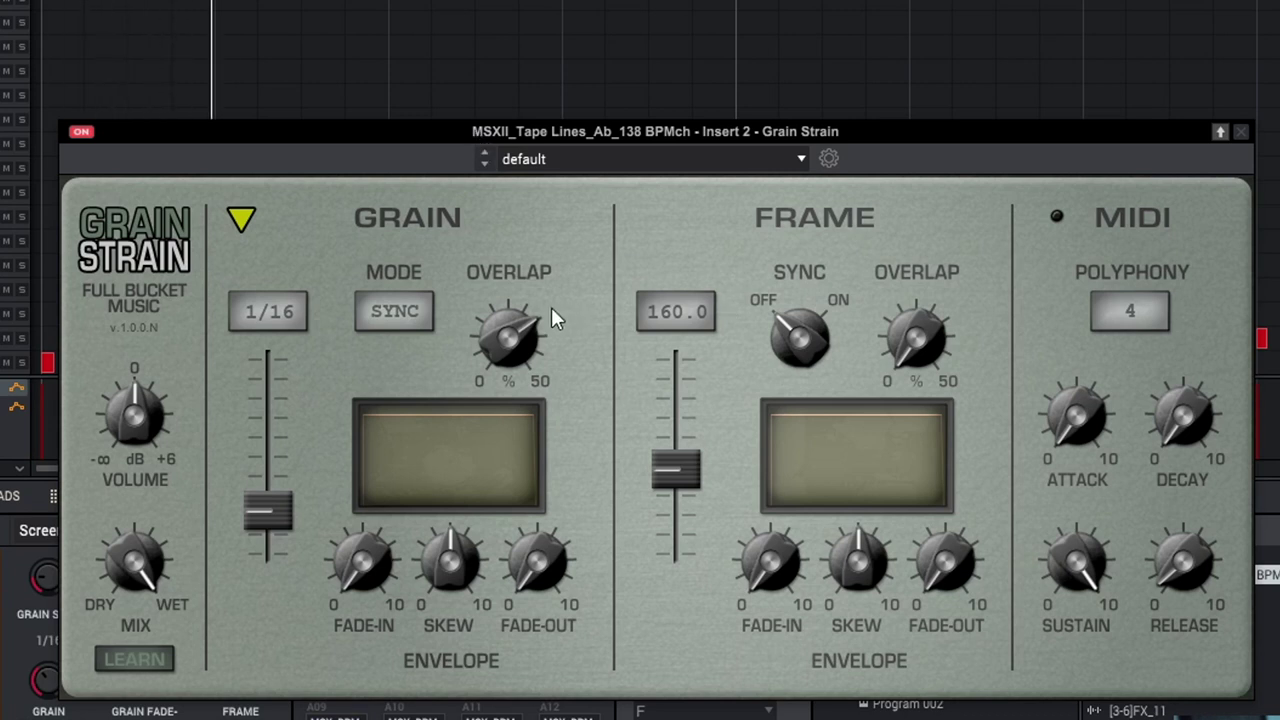
pyautogui.moveTo(512, 334); pyautogui.dragTo(510, 217)
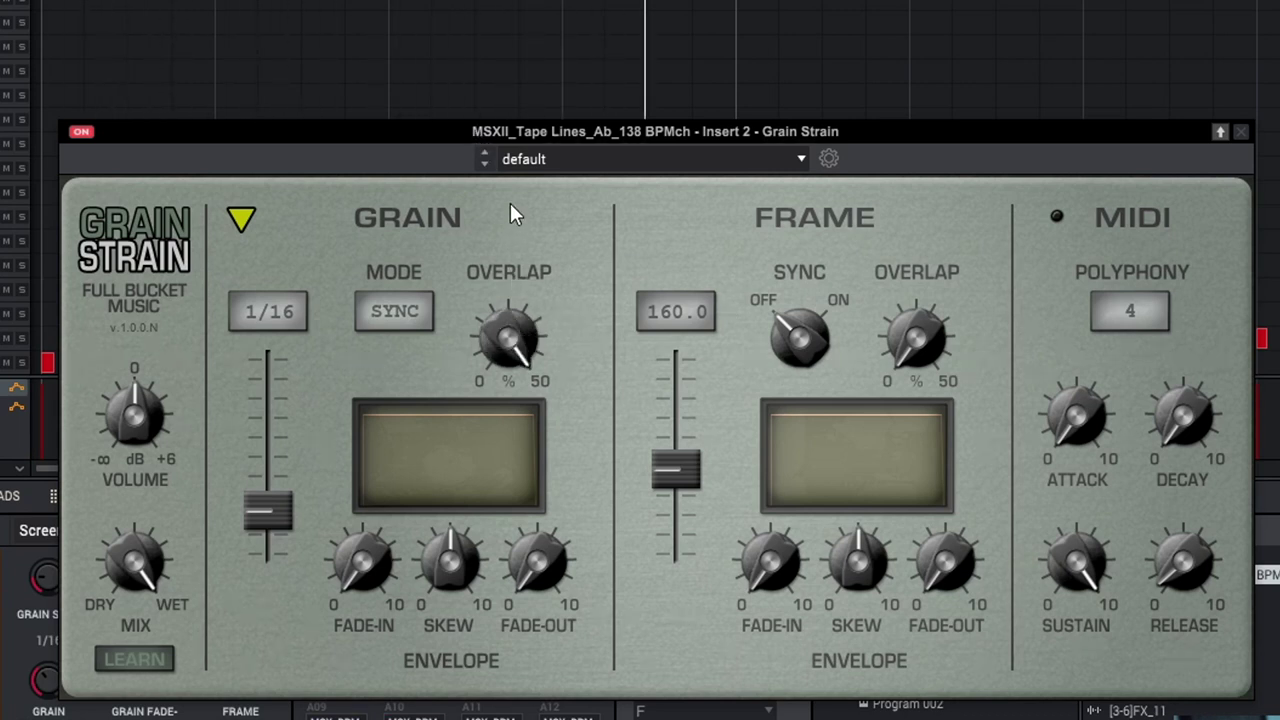
pyautogui.moveTo(506, 316); pyautogui.dragTo(552, 517)
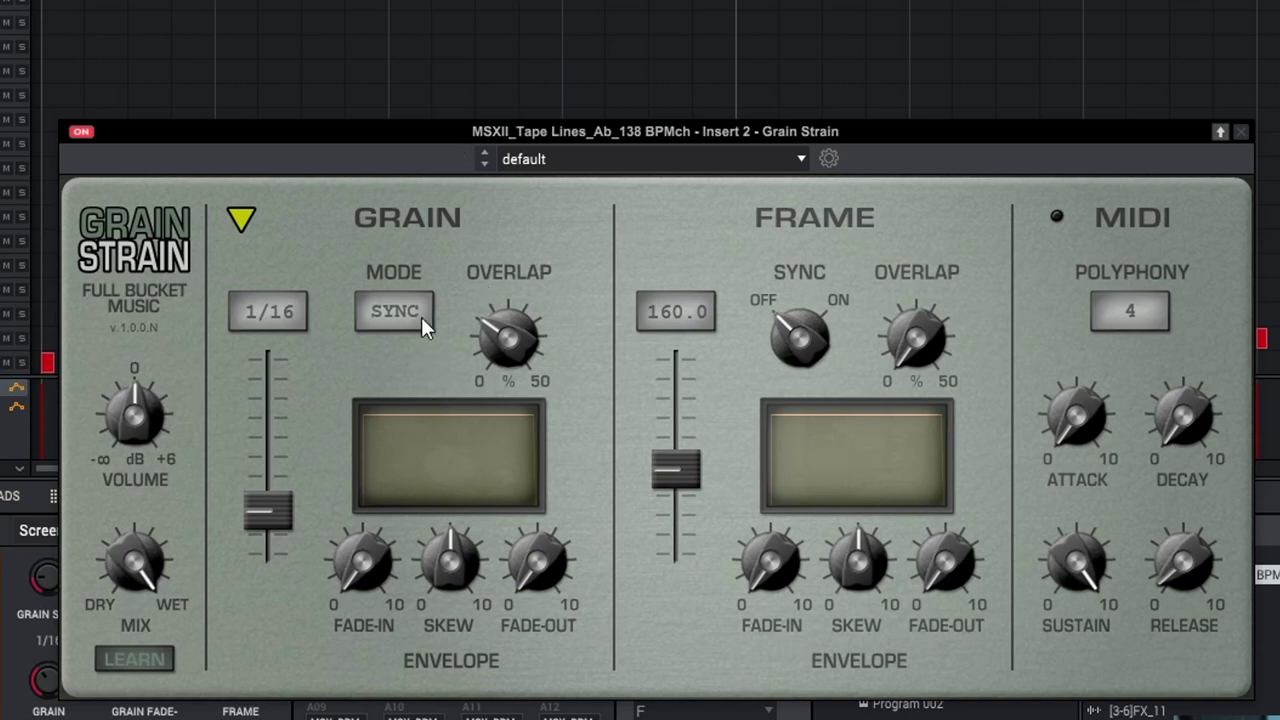
# - Shape a peaked grain envelope with high fade-in and fade-out and a lowered skew, shortening the grain length to 1/32 dotted
pyautogui.moveTo(367, 559); pyautogui.dragTo(330, 407)
pyautogui.moveTo(352, 568); pyautogui.dragTo(339, 504)
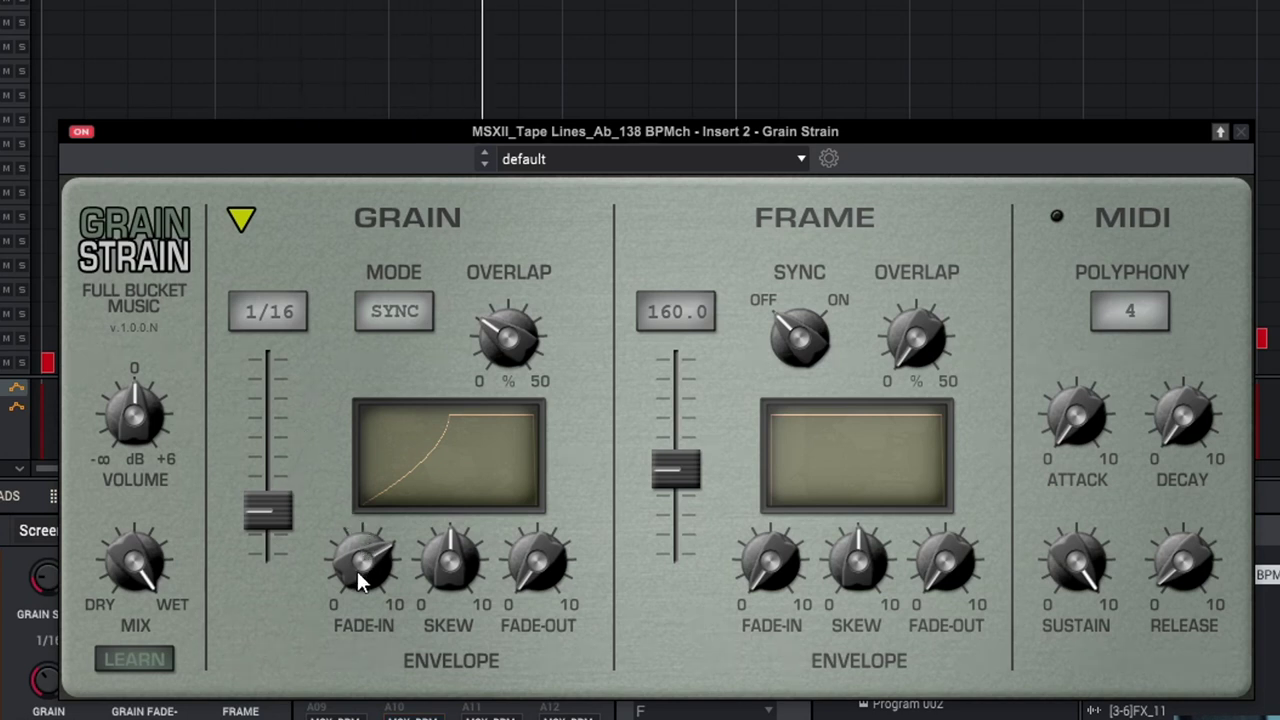
pyautogui.moveTo(278, 515)
pyautogui.mouseDown()
pyautogui.moveTo(277, 448)
pyautogui.moveTo(288, 542)
pyautogui.moveTo(261, 361)
pyautogui.moveTo(262, 522)
pyautogui.mouseUp()
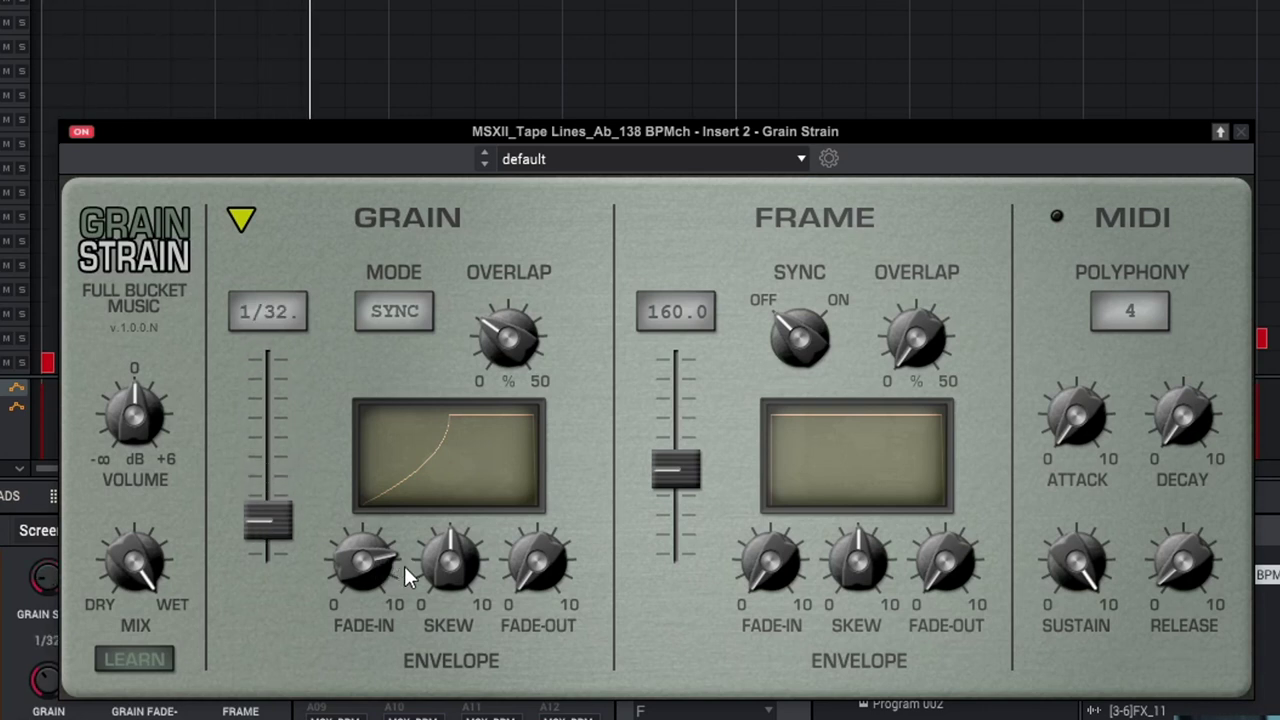
pyautogui.moveTo(446, 568); pyautogui.dragTo(468, 623)
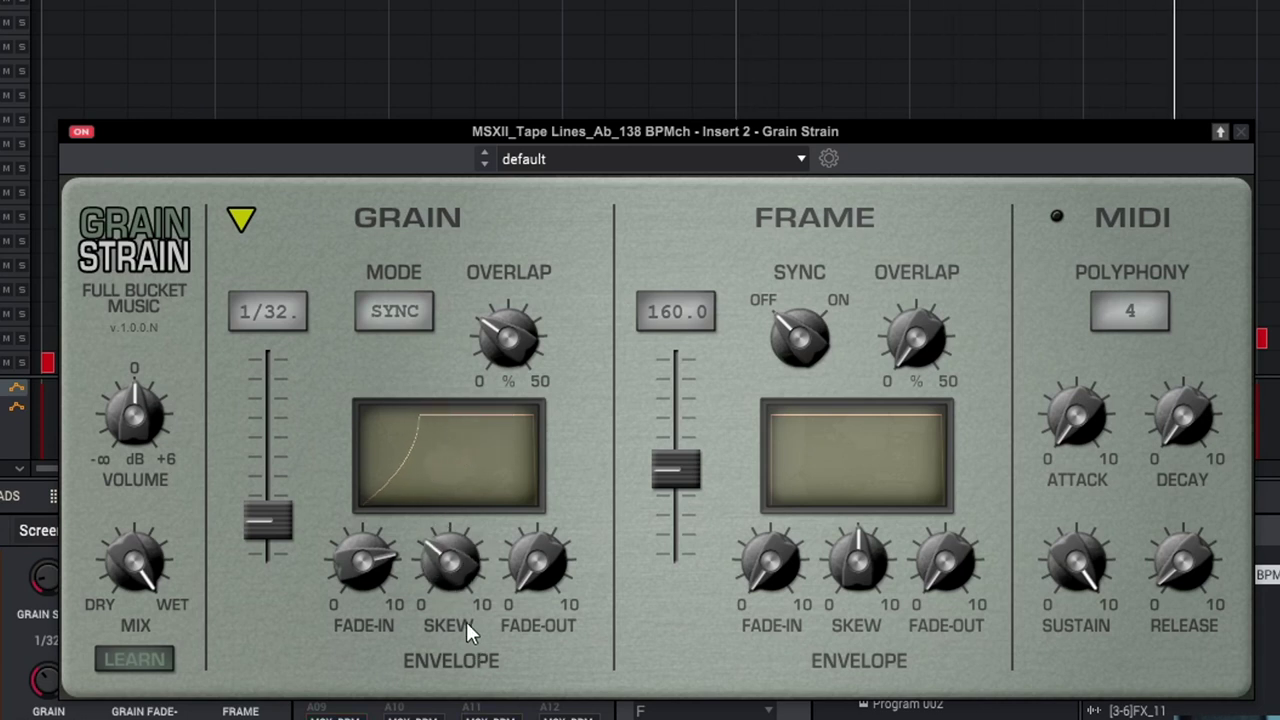
pyautogui.moveTo(545, 590); pyautogui.dragTo(449, 357)
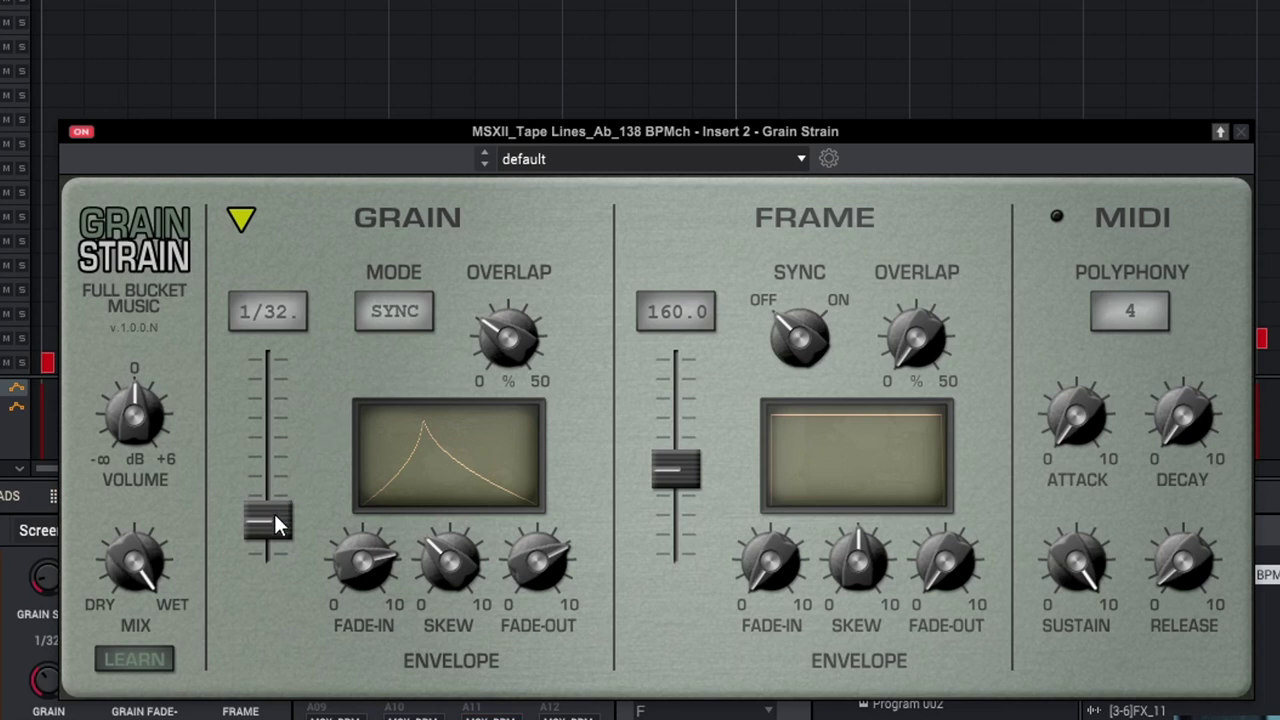
# - Set the grain length to 1/4 and rework the grain envelope with zero skew, mid fade-in and zero fade-out
pyautogui.moveTo(275, 514); pyautogui.dragTo(275, 455)
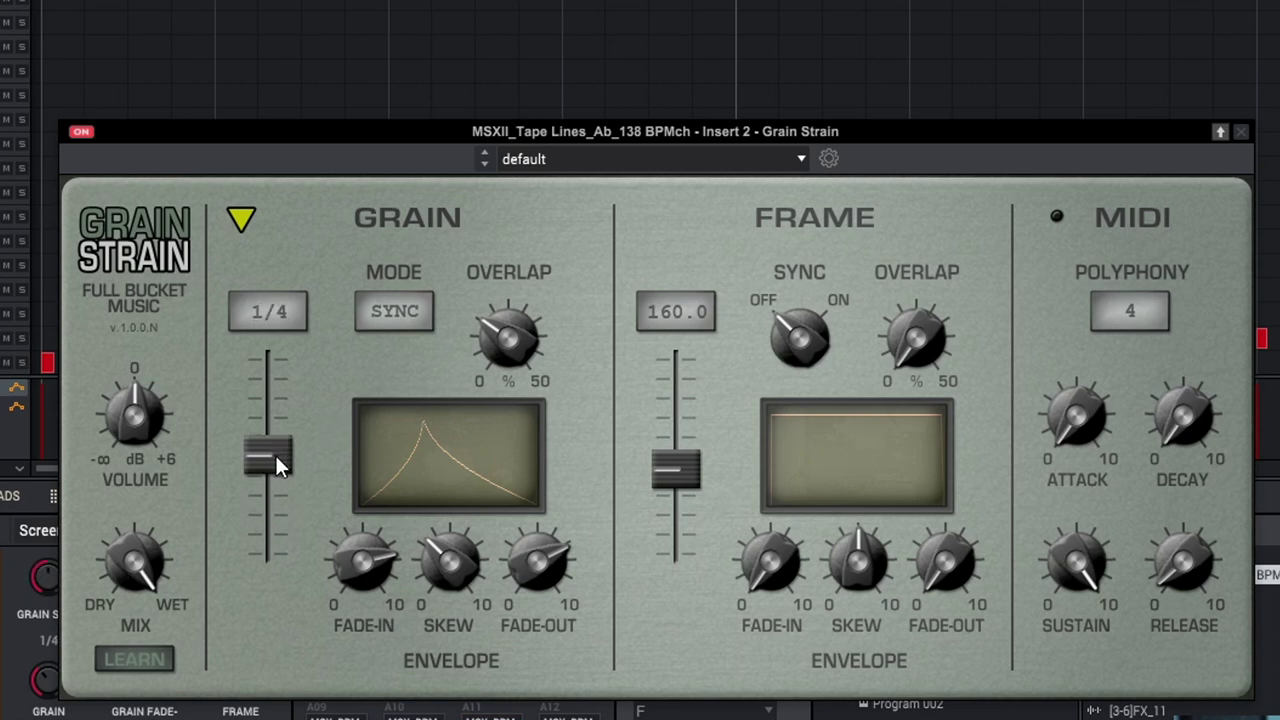
pyautogui.moveTo(445, 558); pyautogui.dragTo(420, 448)
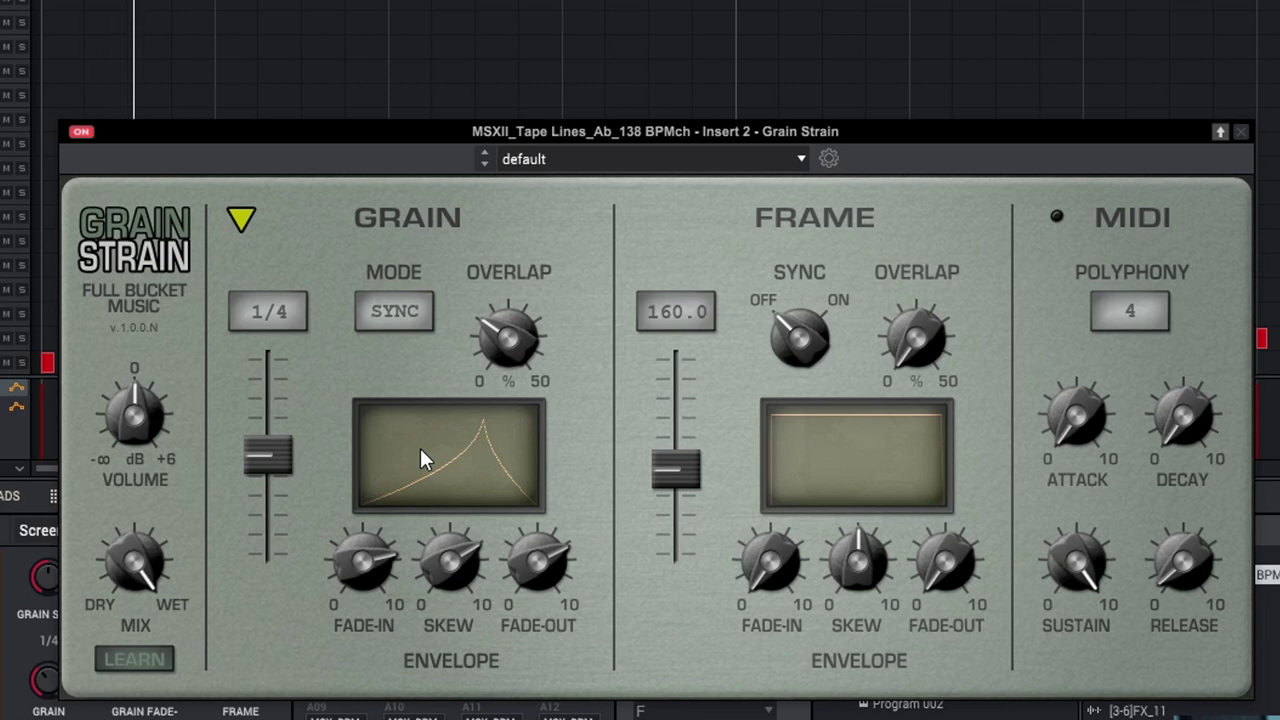
pyautogui.moveTo(476, 567); pyautogui.dragTo(557, 695)
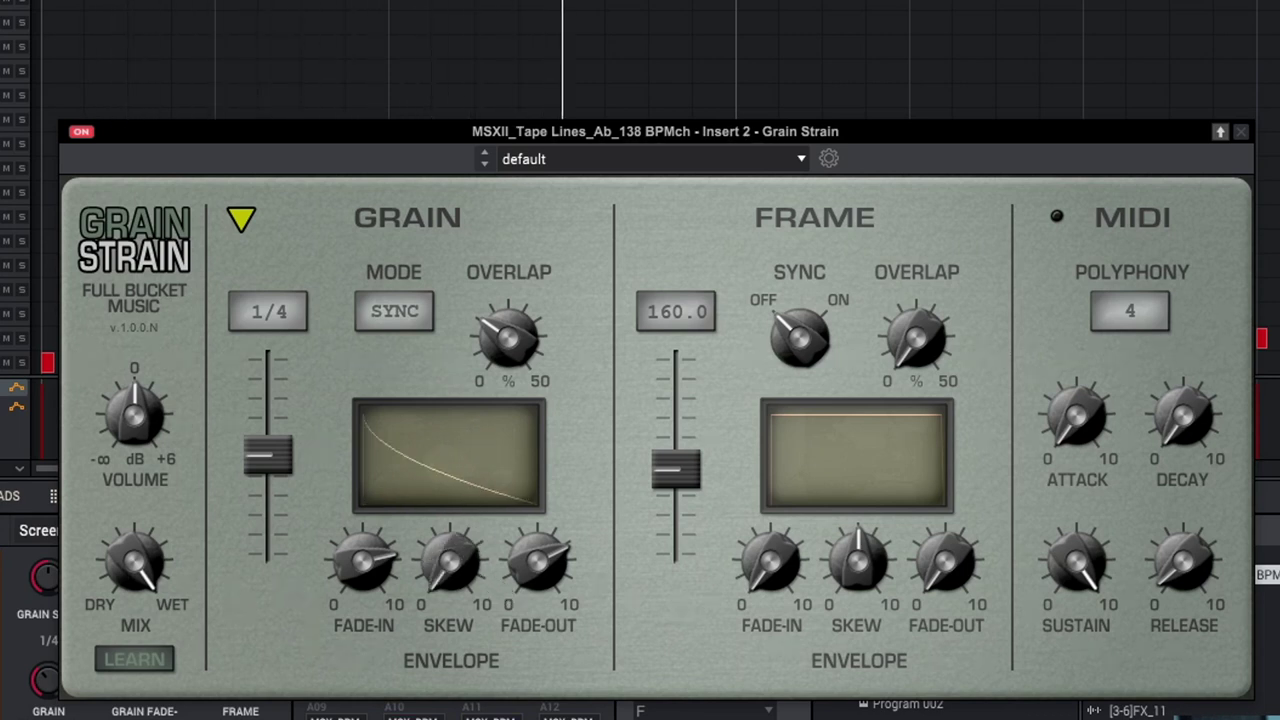
pyautogui.moveTo(380, 550); pyautogui.dragTo(326, 418)
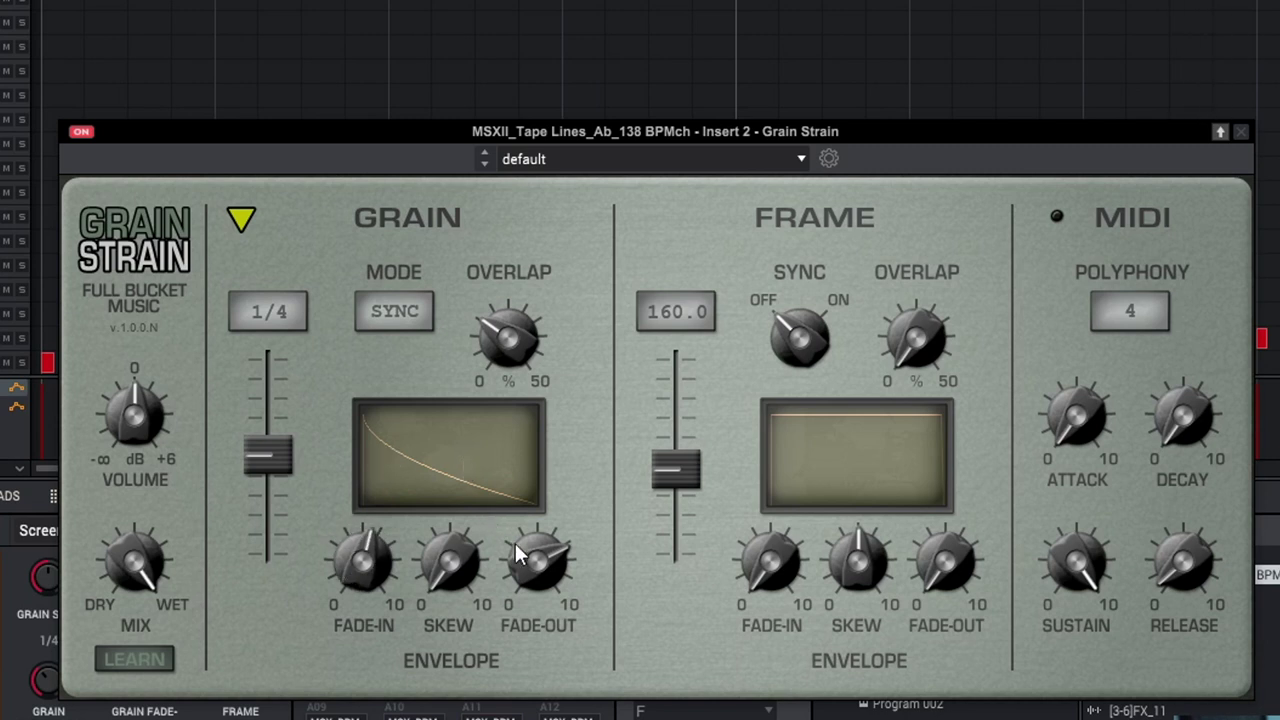
pyautogui.moveTo(543, 578); pyautogui.dragTo(592, 718)
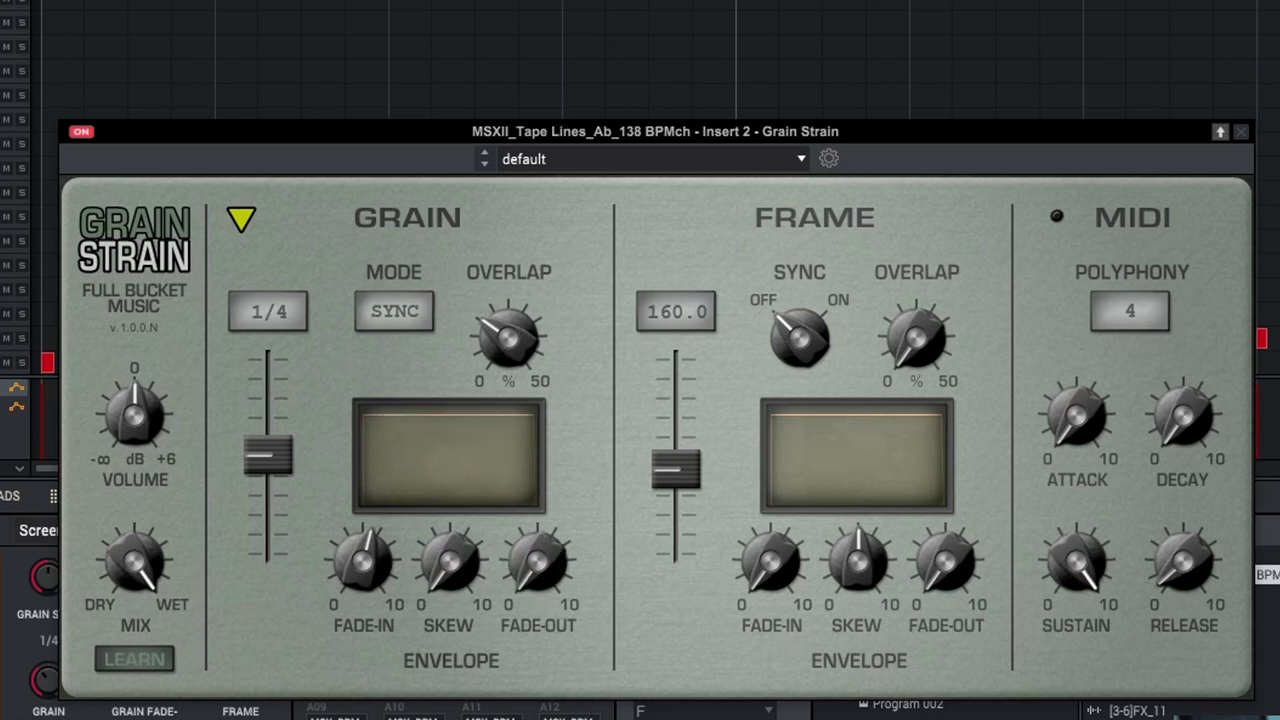
# - Reshape the grain envelope into a gradual rise with high skew and a low fade-in, at a 2/1 grain length
pyautogui.moveTo(366, 568); pyautogui.dragTo(375, 645)
pyautogui.moveTo(357, 537); pyautogui.dragTo(366, 612)
pyautogui.moveTo(436, 576); pyautogui.dragTo(367, 315)
pyautogui.moveTo(356, 534); pyautogui.dragTo(281, 387)
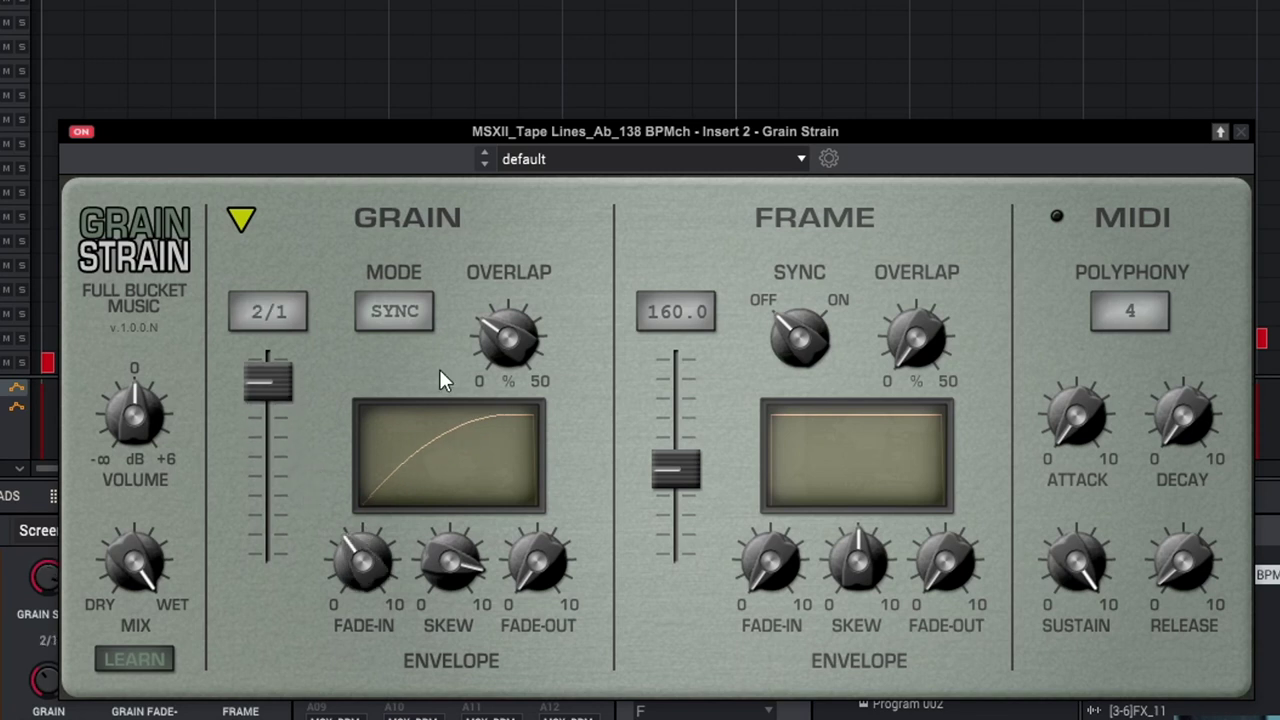
# - Reduce the grain overlap to 0% and set the grain length to 1/4T
pyautogui.moveTo(505, 345); pyautogui.dragTo(574, 629)
pyautogui.moveTo(273, 368); pyautogui.dragTo(292, 464)
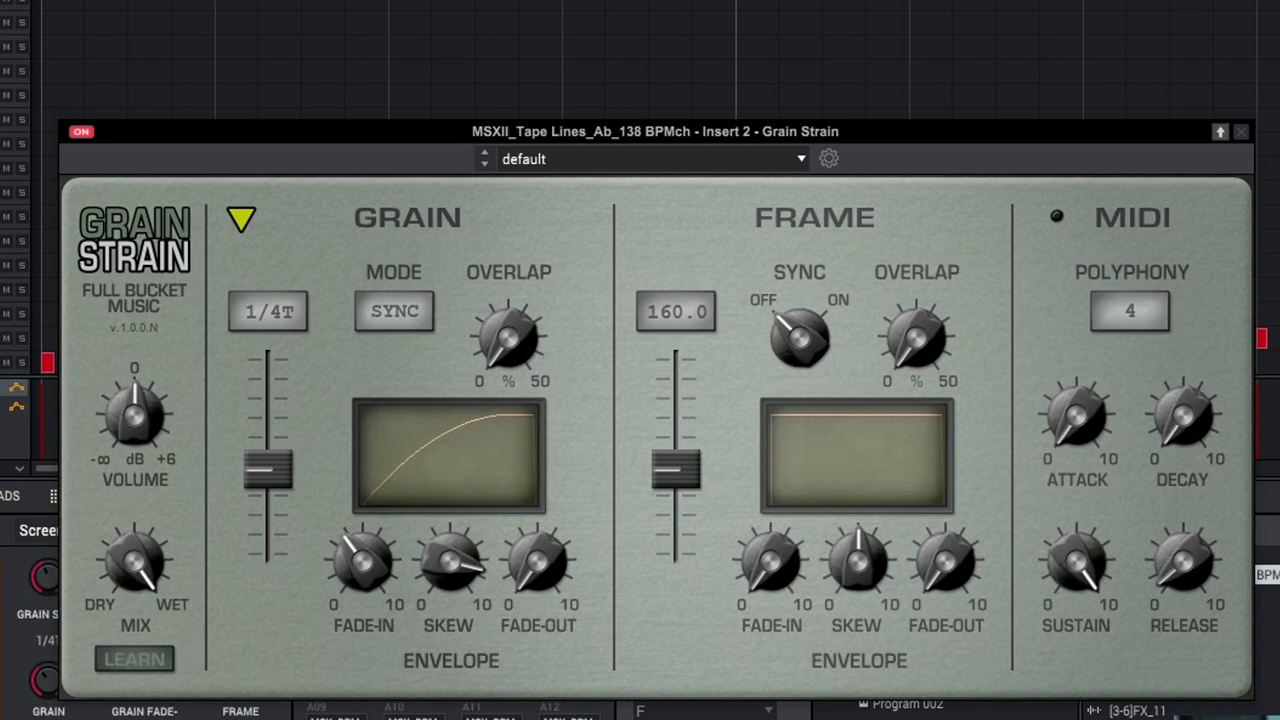
# - Switch the grain mode to FREQ at a frequency of 16.0 and lower the effect mix toward dry
pyautogui.click(394, 331)
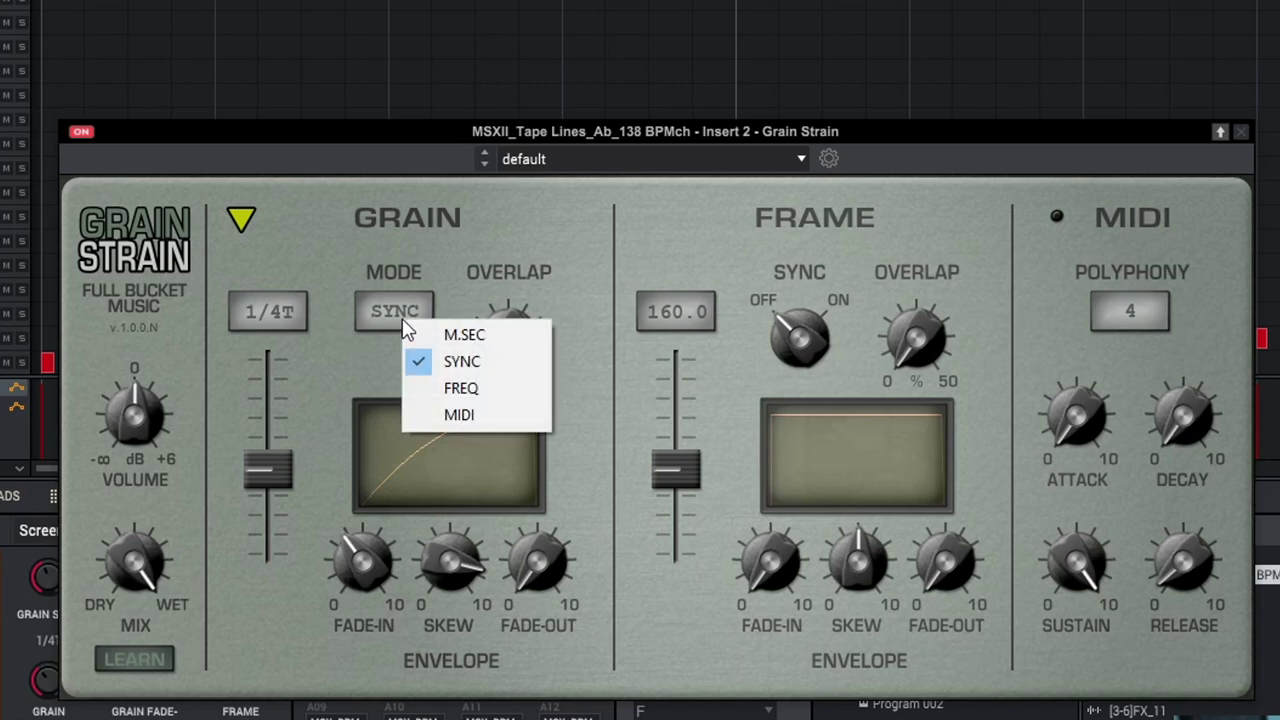
pyautogui.click(444, 395)
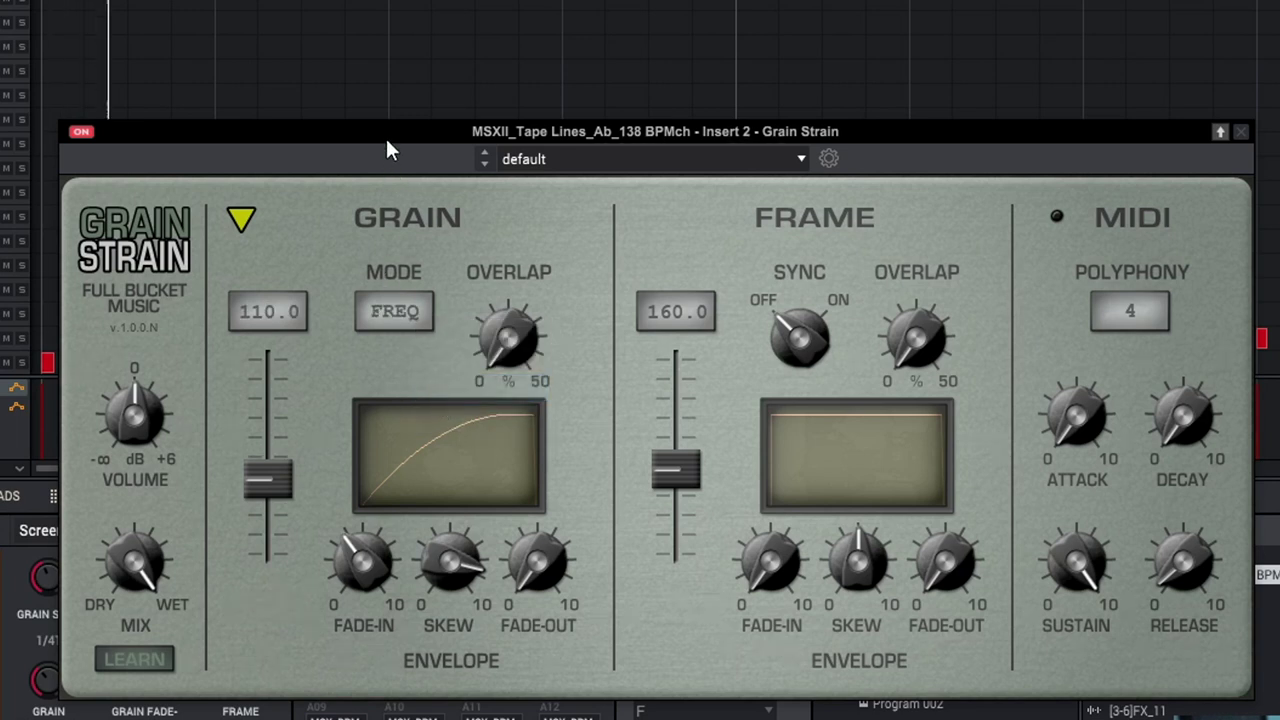
pyautogui.moveTo(278, 482); pyautogui.dragTo(281, 549)
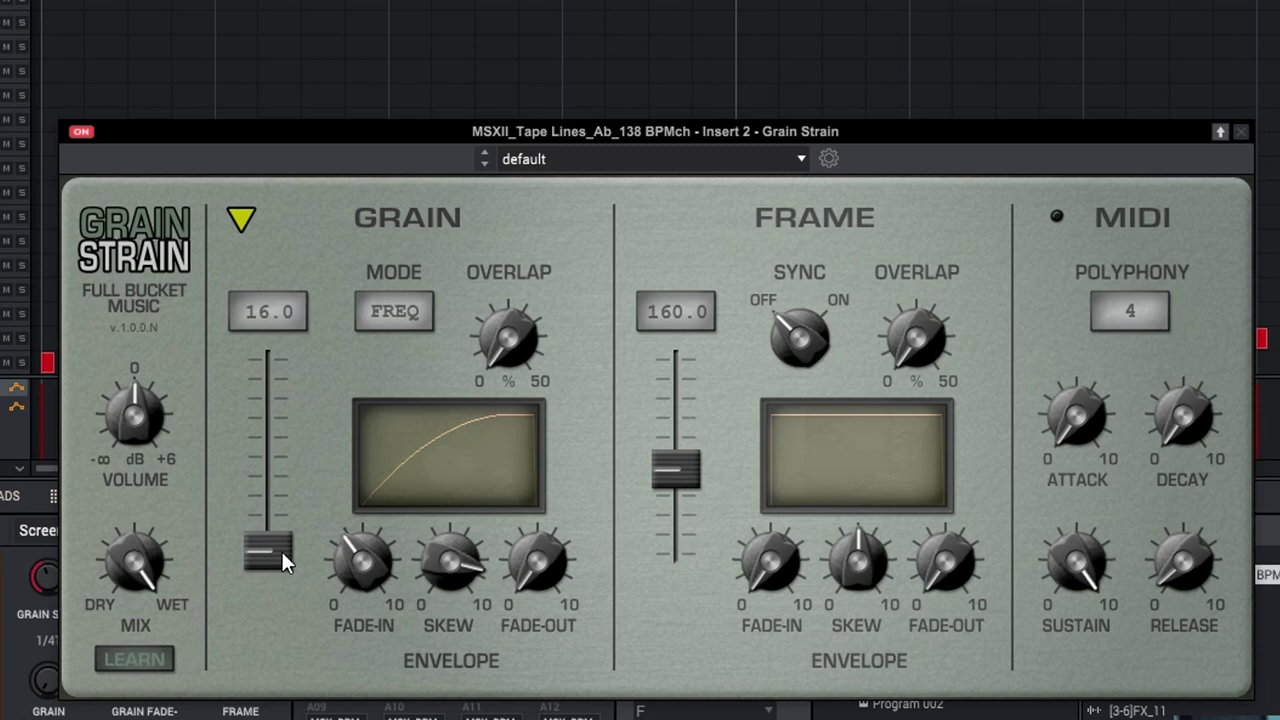
pyautogui.moveTo(142, 557); pyautogui.dragTo(142, 595)
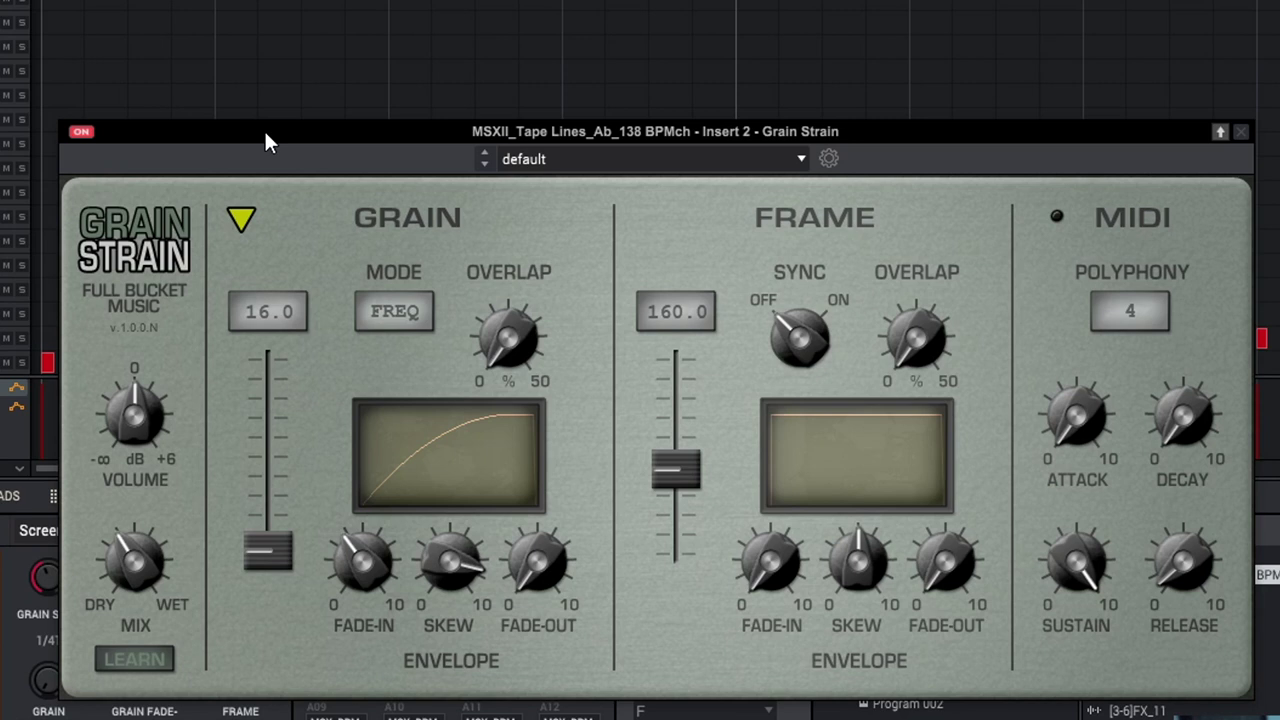
pyautogui.moveTo(130, 567)
pyautogui.mouseDown()
pyautogui.moveTo(130, 595)
pyautogui.moveTo(137, 576)
pyautogui.moveTo(103, 498)
pyautogui.moveTo(128, 567)
pyautogui.mouseUp()
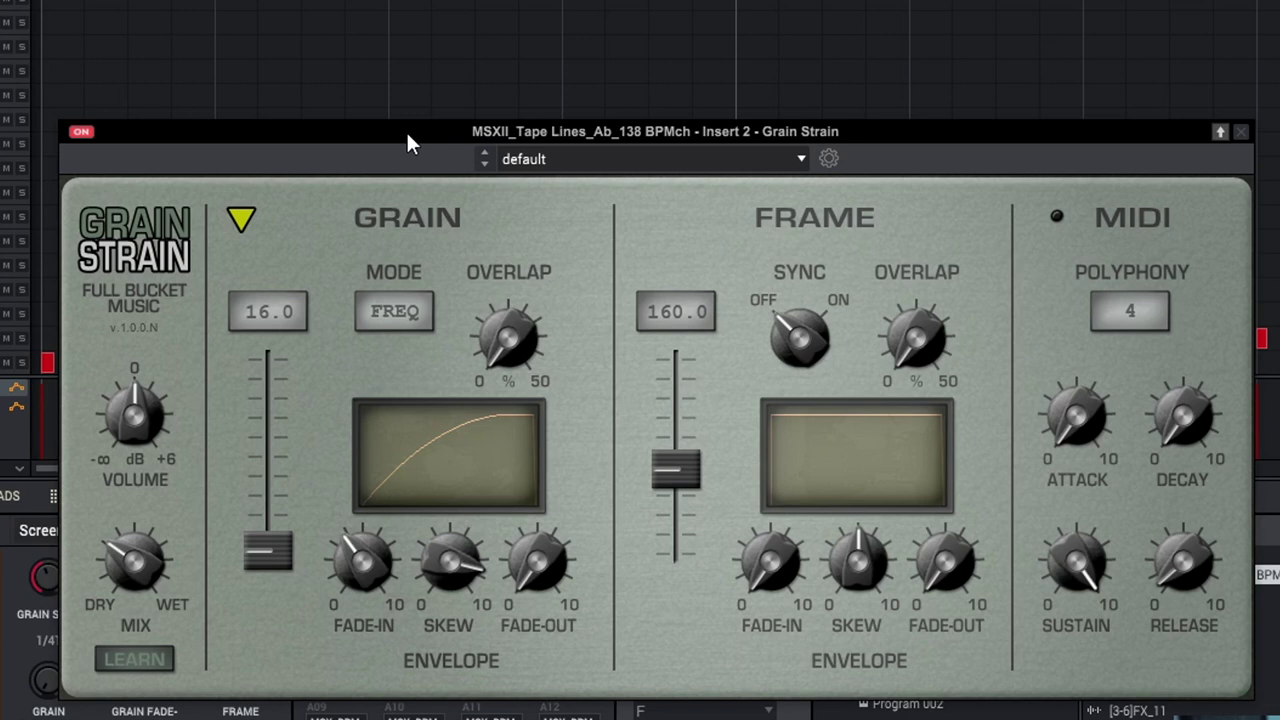
# - Try a grain frequency of 181.3, then return the grain mode to SYNC with a 1/16 length
pyautogui.moveTo(268, 546); pyautogui.dragTo(266, 470)
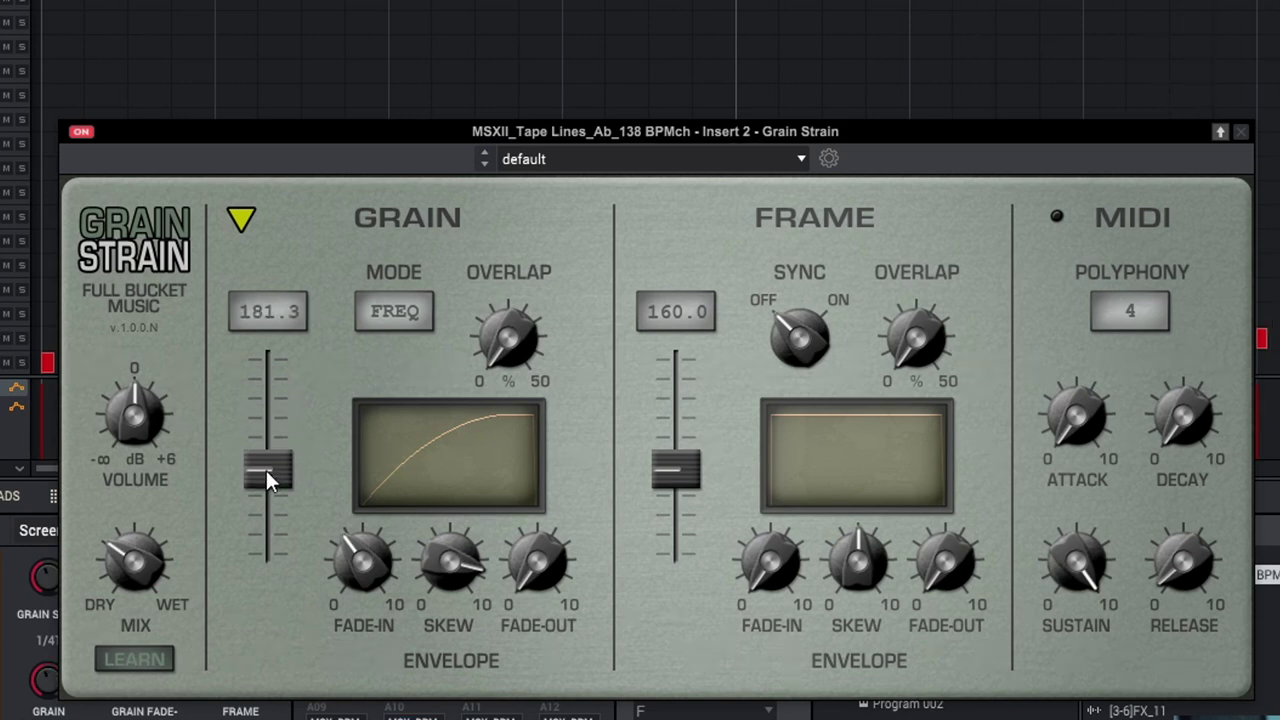
pyautogui.click(392, 330)
pyautogui.click(400, 376)
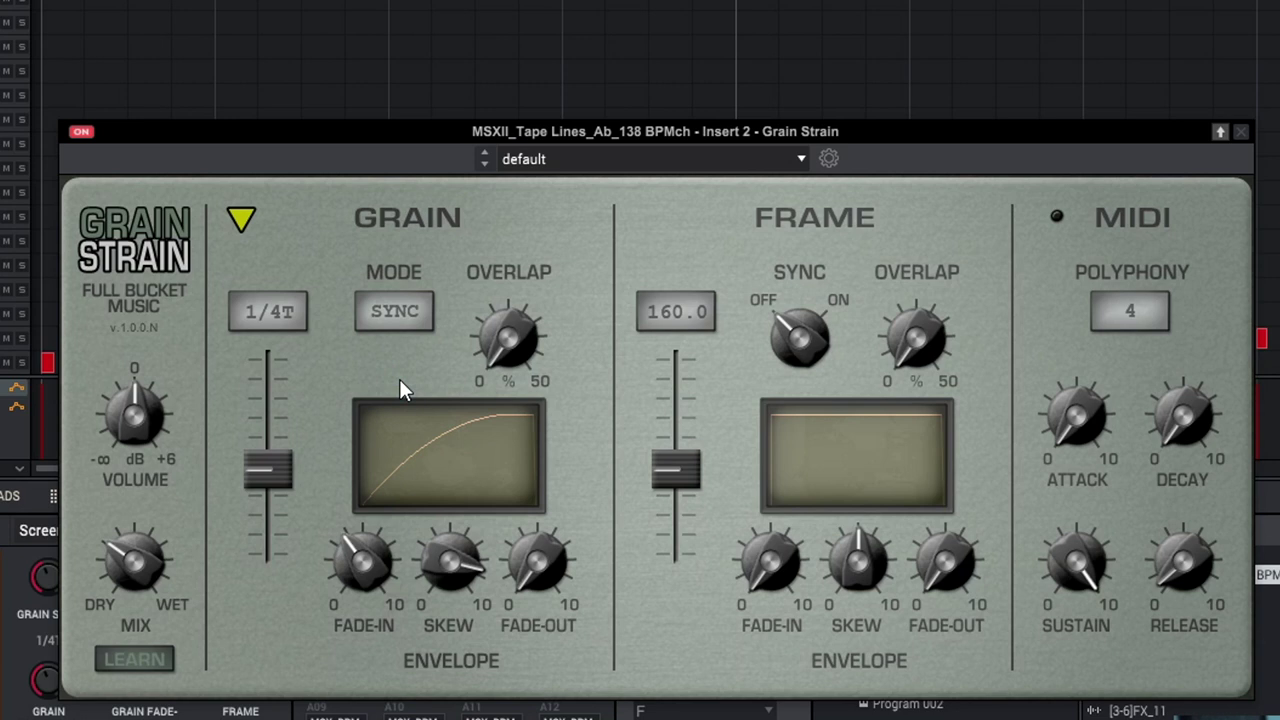
pyautogui.moveTo(285, 461); pyautogui.dragTo(282, 511)
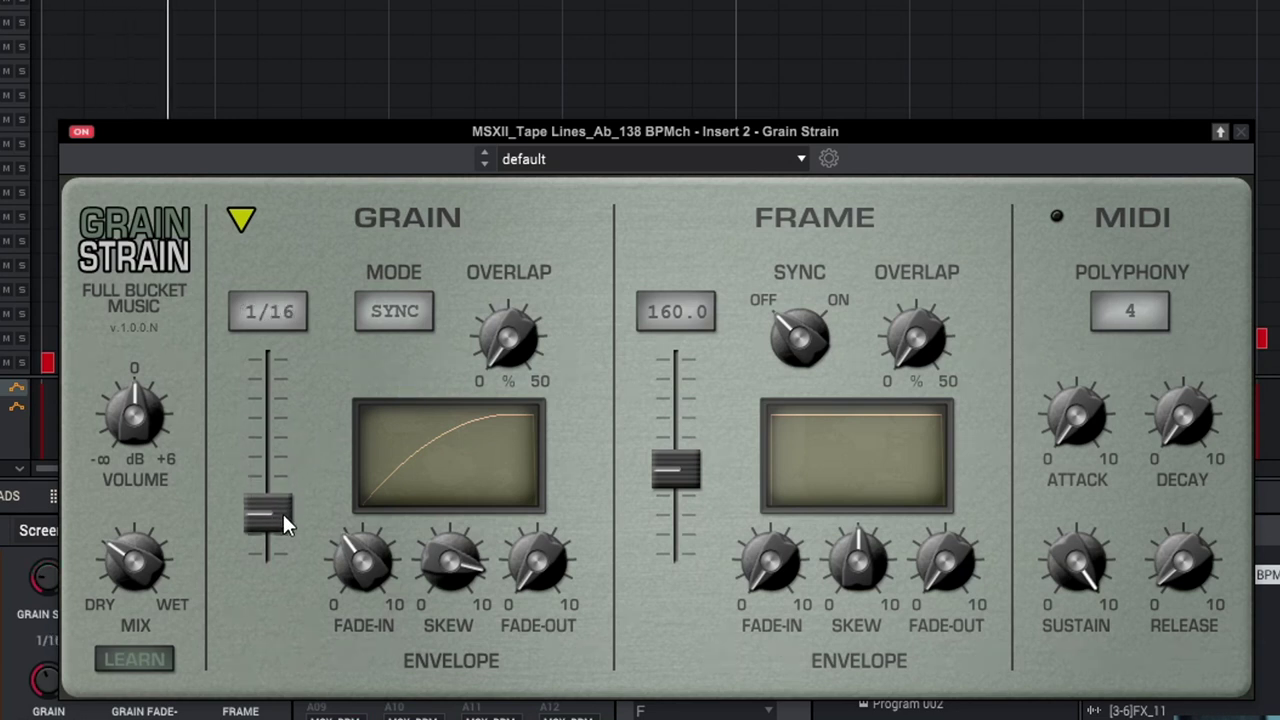
# - Raise the grain overlap to 46% and set the grain envelope's fade-out to 0.57
pyautogui.moveTo(505, 338); pyautogui.dragTo(505, 305)
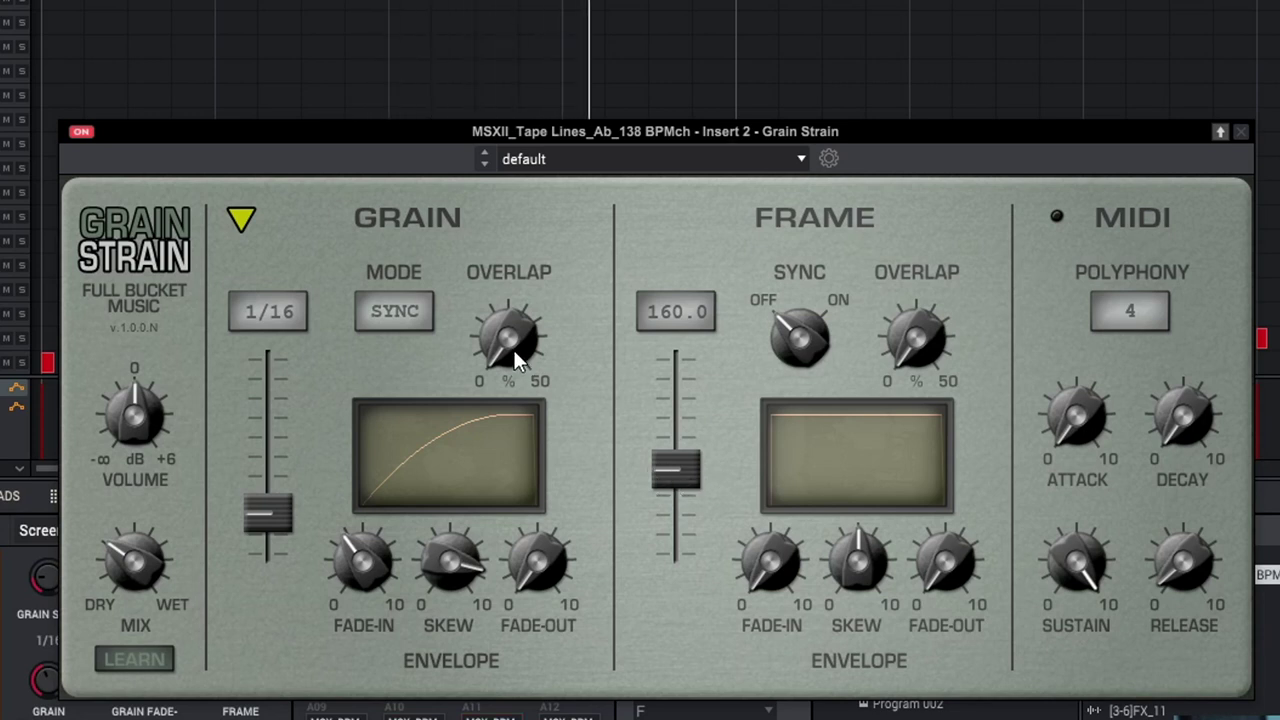
pyautogui.moveTo(446, 137); pyautogui.dragTo(451, 36)
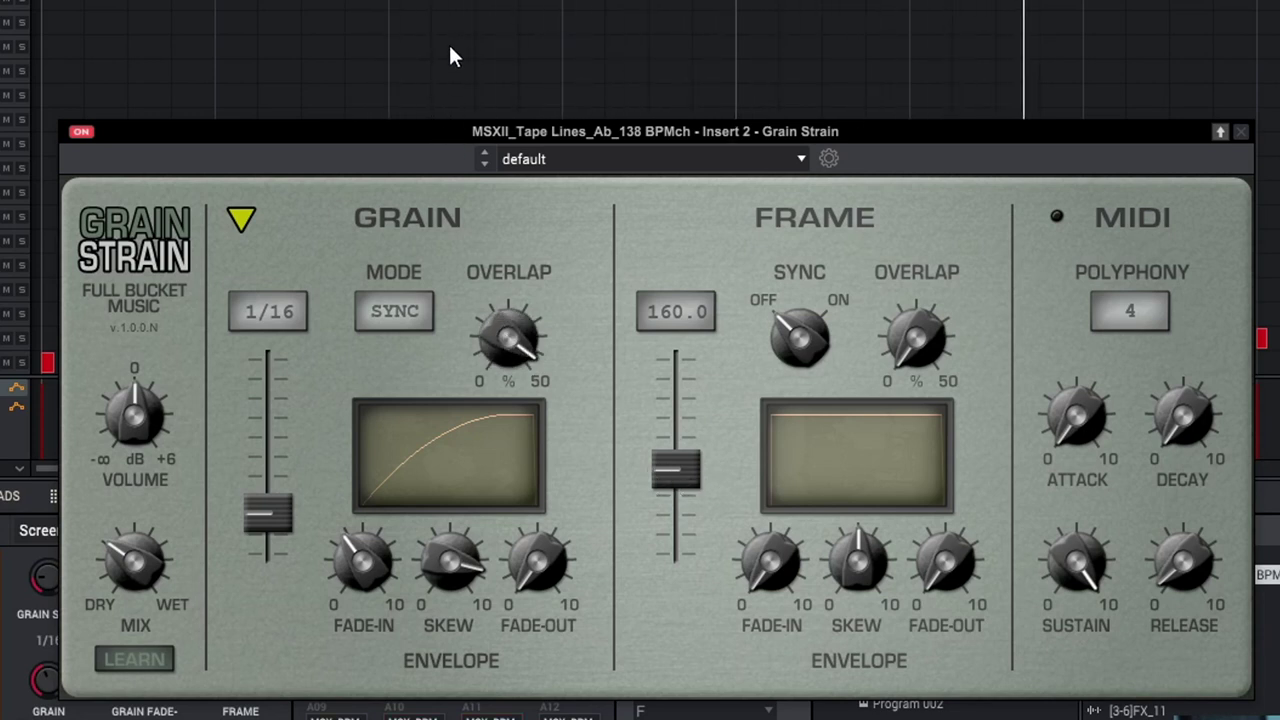
pyautogui.moveTo(540, 568); pyautogui.dragTo(509, 397)
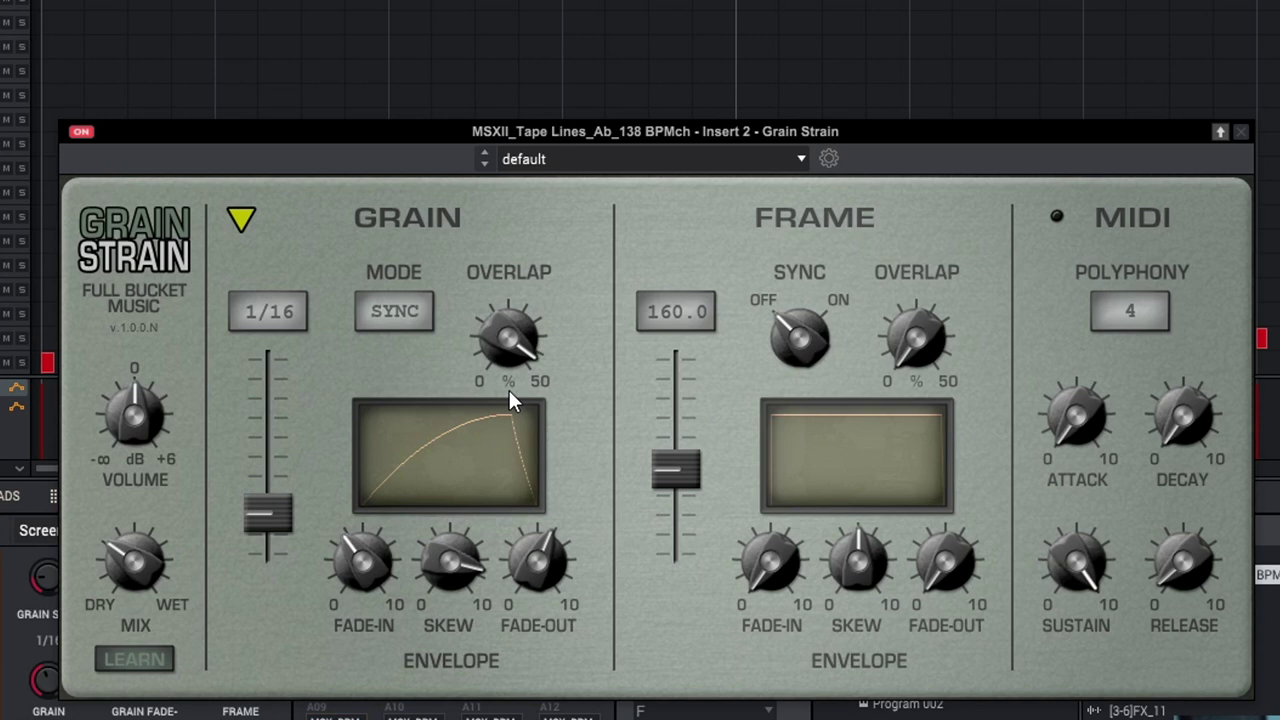
# - Set the grain length to 1/4T and audition the mix at the midpoint and closer to dry
pyautogui.moveTo(140, 558); pyautogui.dragTo(115, 486)
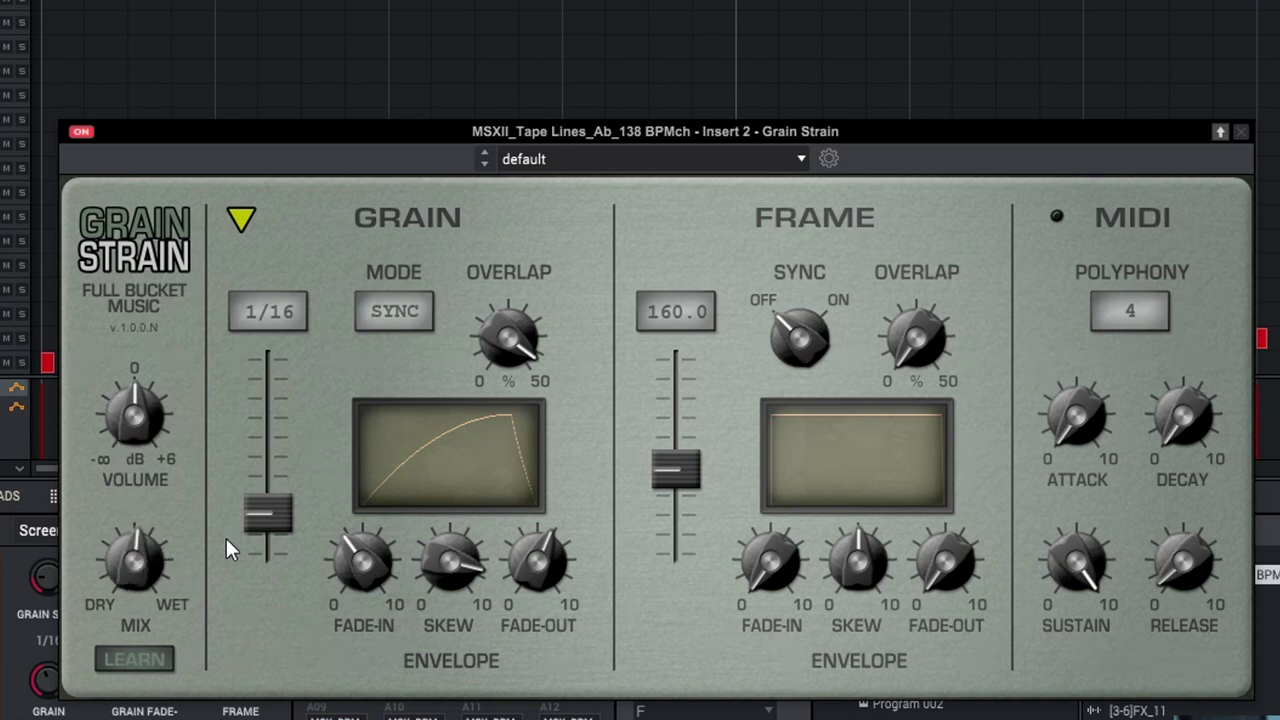
pyautogui.moveTo(273, 516); pyautogui.dragTo(273, 470)
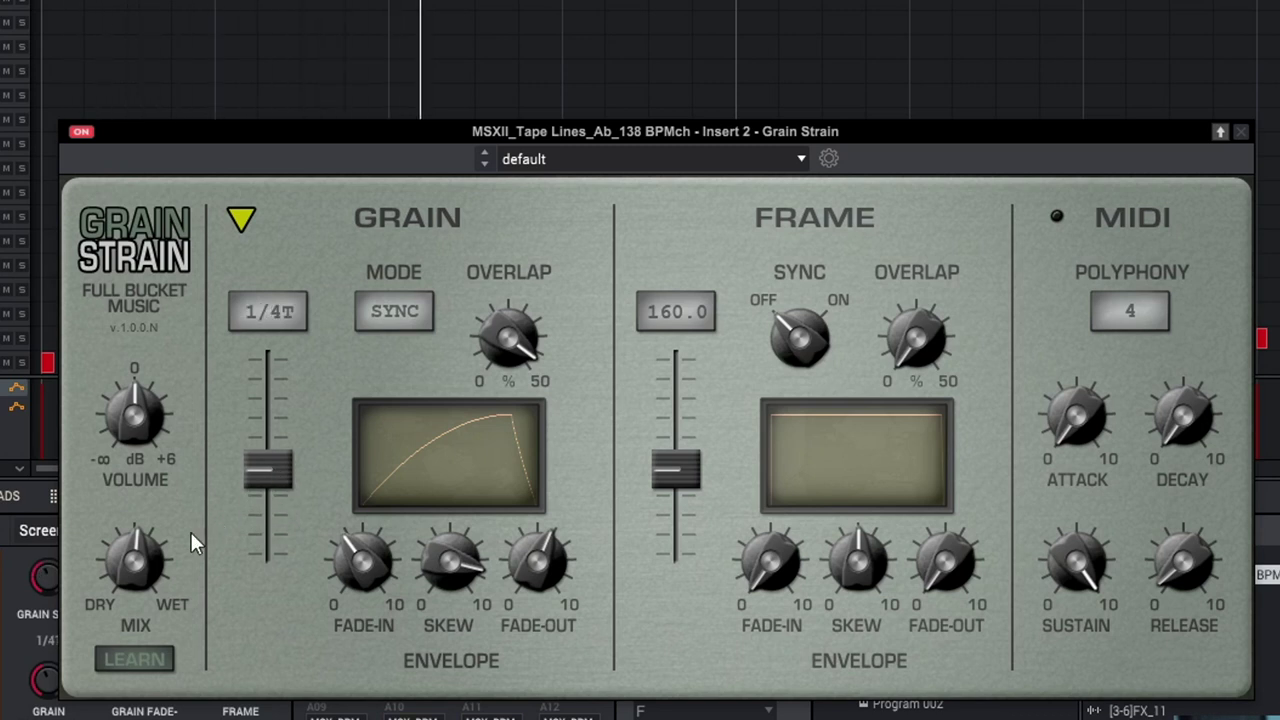
pyautogui.moveTo(141, 564); pyautogui.dragTo(101, 544)
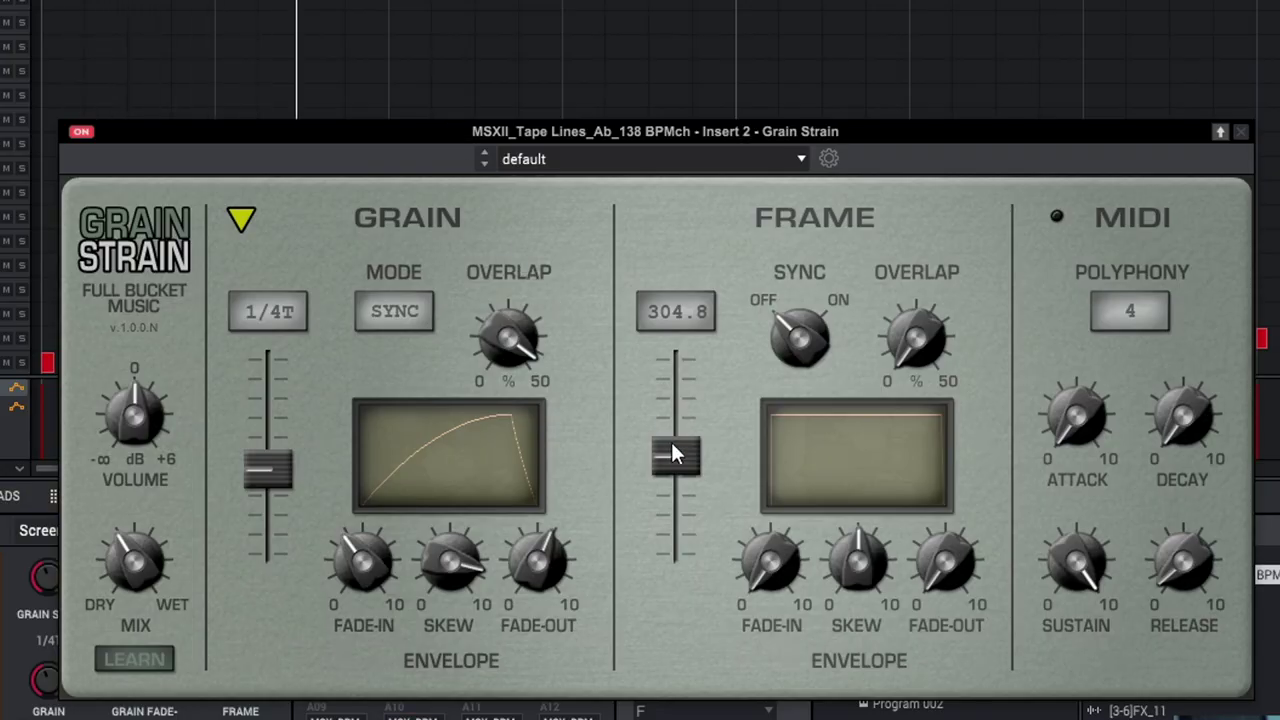
# - Try a frame length of 4056.2, reset it, and turn on frame sync at a 1/4 length
pyautogui.moveTo(689, 452); pyautogui.dragTo(660, 370)
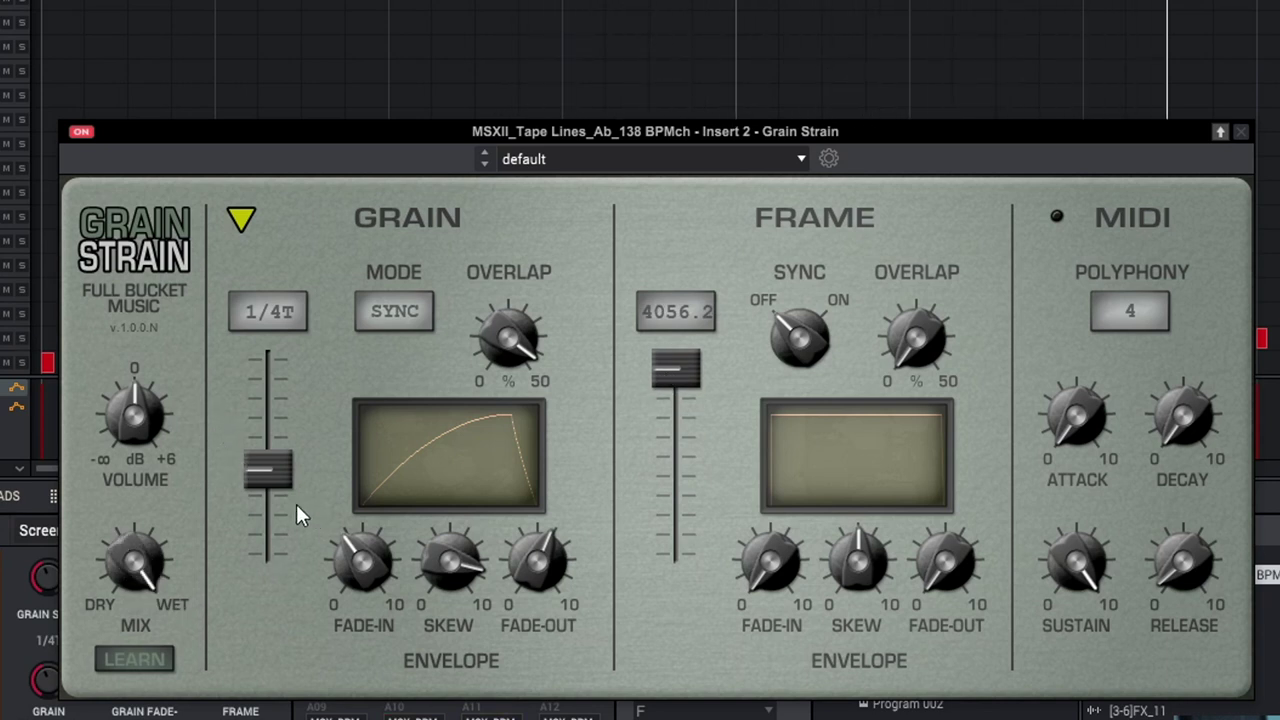
pyautogui.doubleClick(680, 368)
pyautogui.moveTo(679, 475); pyautogui.dragTo(671, 443)
pyautogui.click(797, 358)
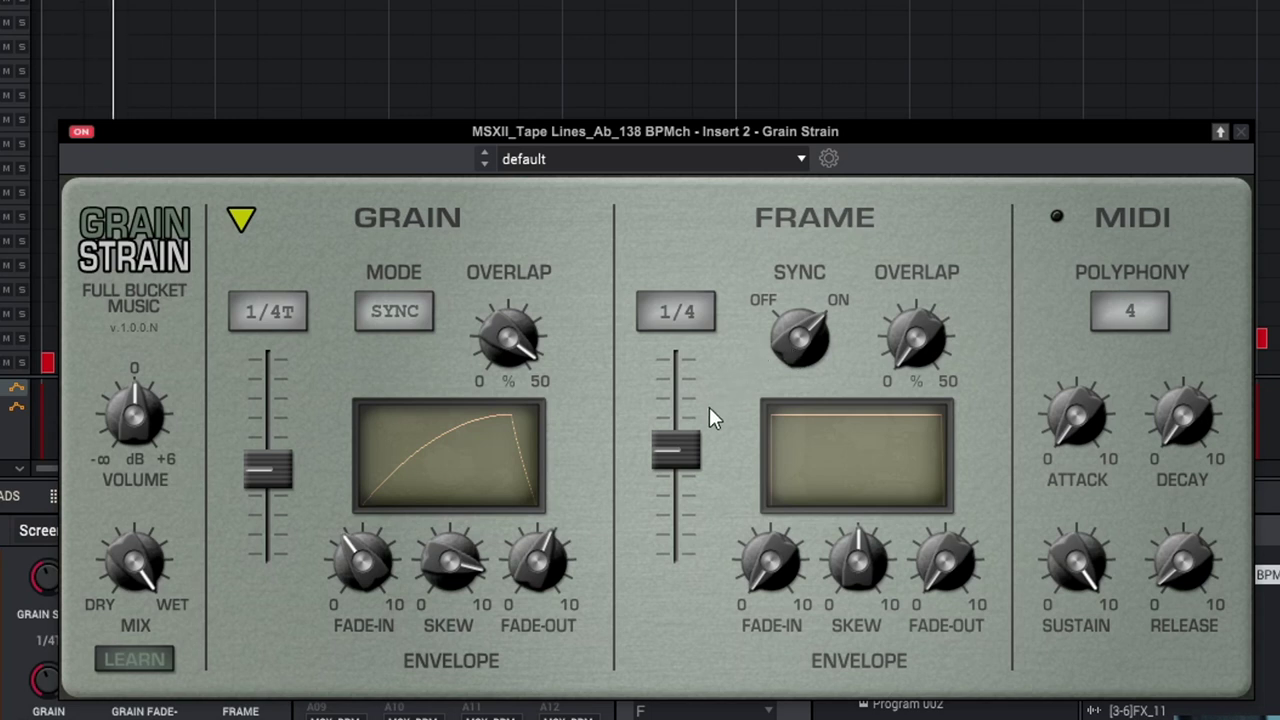
# - Set the grain length to 1/4 and try a 1/2 frame length before returning the frame to 1/4
pyautogui.moveTo(267, 469); pyautogui.dragTo(267, 448)
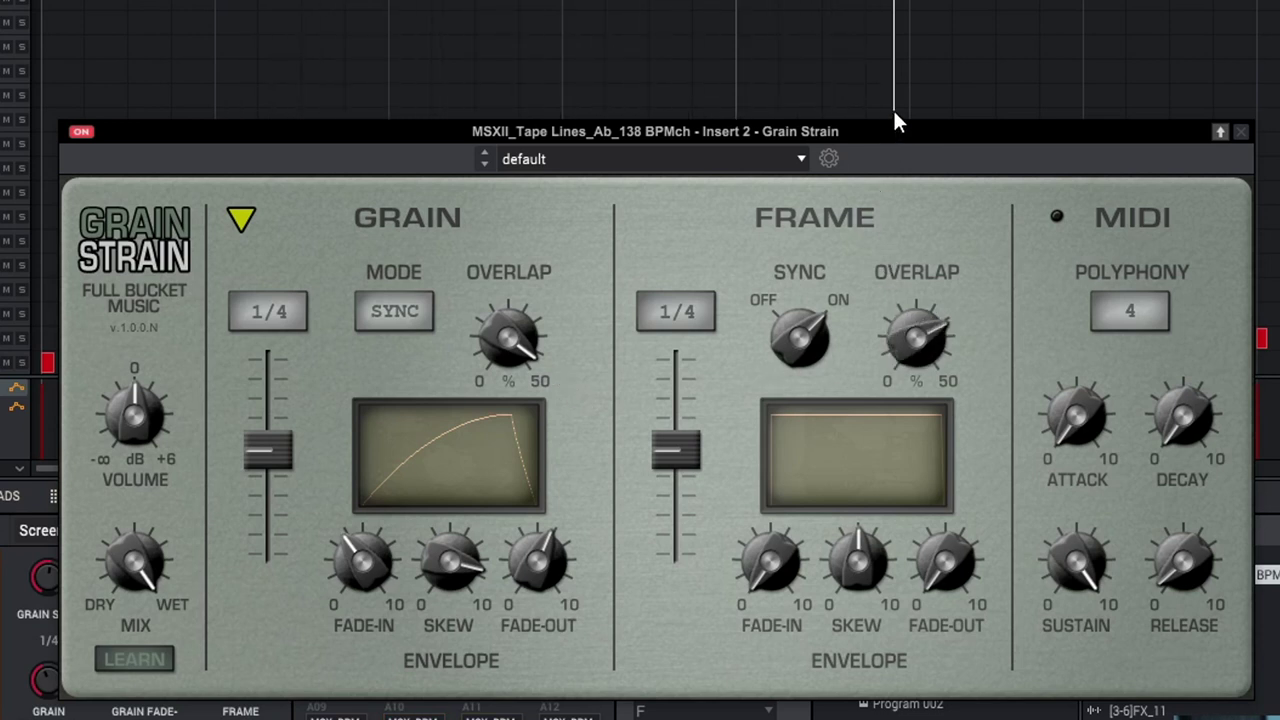
pyautogui.moveTo(670, 447); pyautogui.dragTo(670, 421)
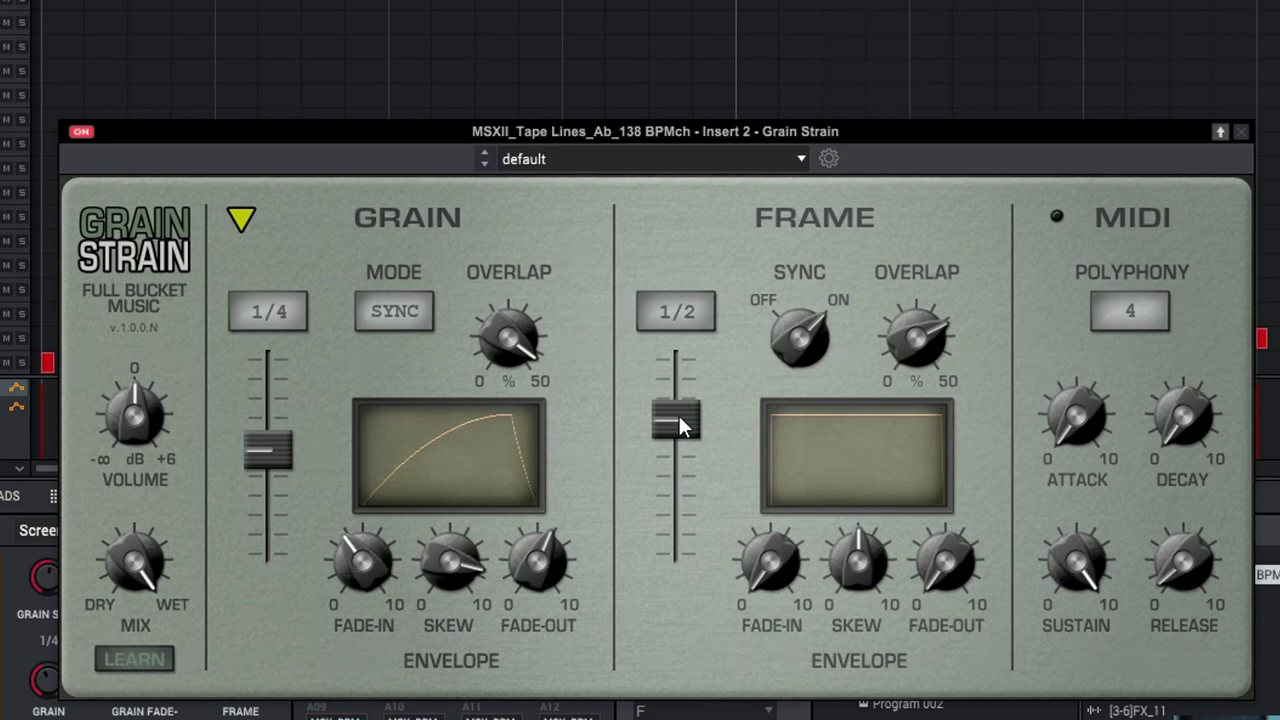
pyautogui.moveTo(679, 421); pyautogui.dragTo(689, 450)
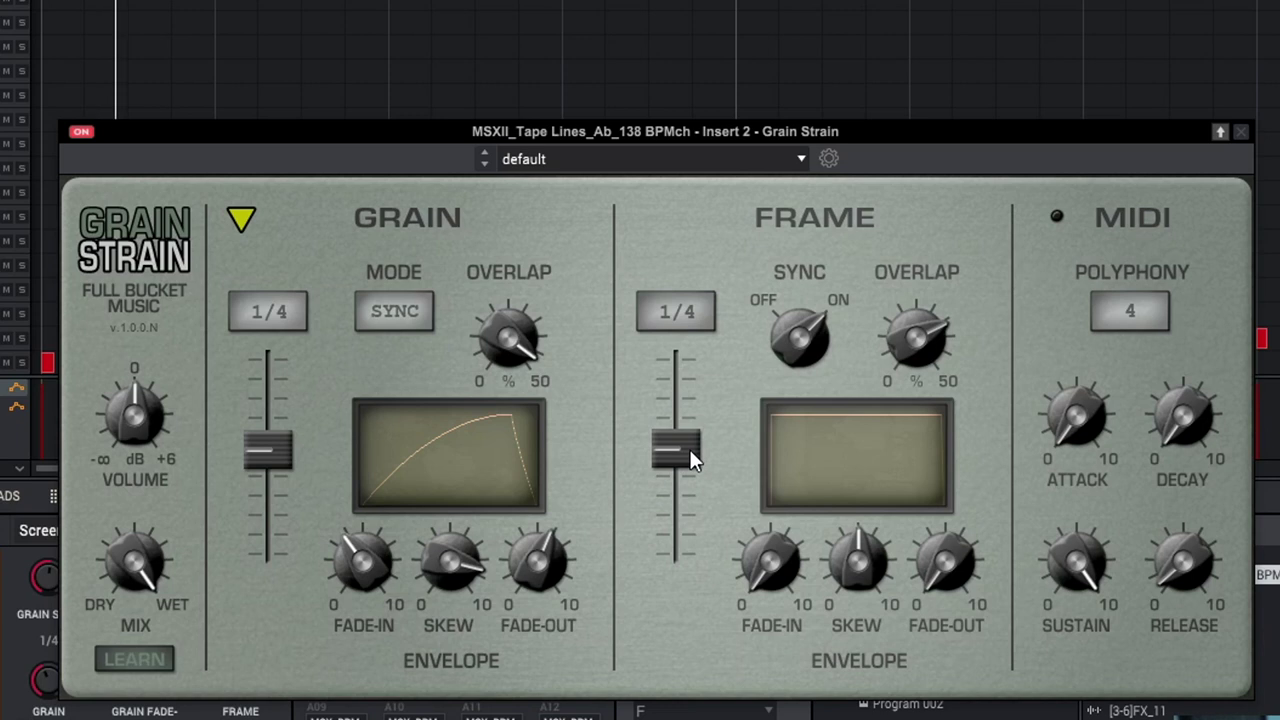
# - Shape the frame envelope with a 0.43 fade-in, a mid-range fade-out and a skew of -0.58
pyautogui.moveTo(771, 563); pyautogui.dragTo(742, 442)
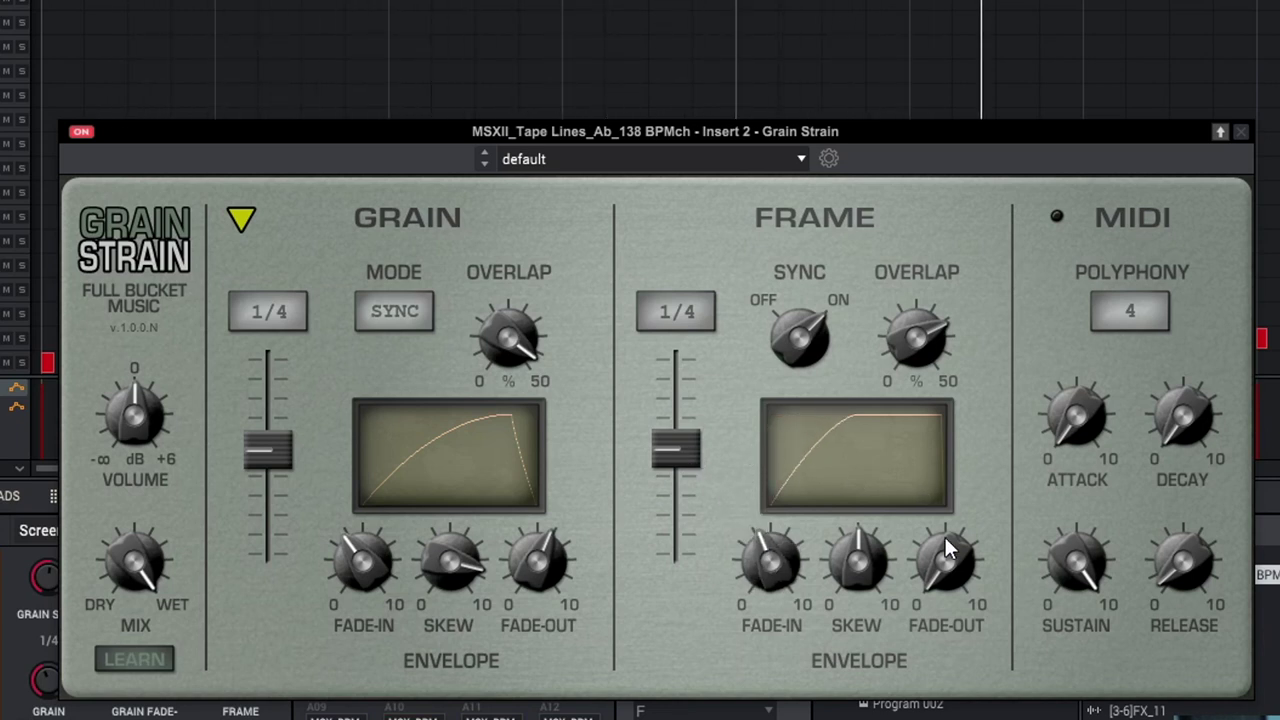
pyautogui.moveTo(908, 527); pyautogui.dragTo(871, 414)
pyautogui.moveTo(864, 568); pyautogui.dragTo(890, 614)
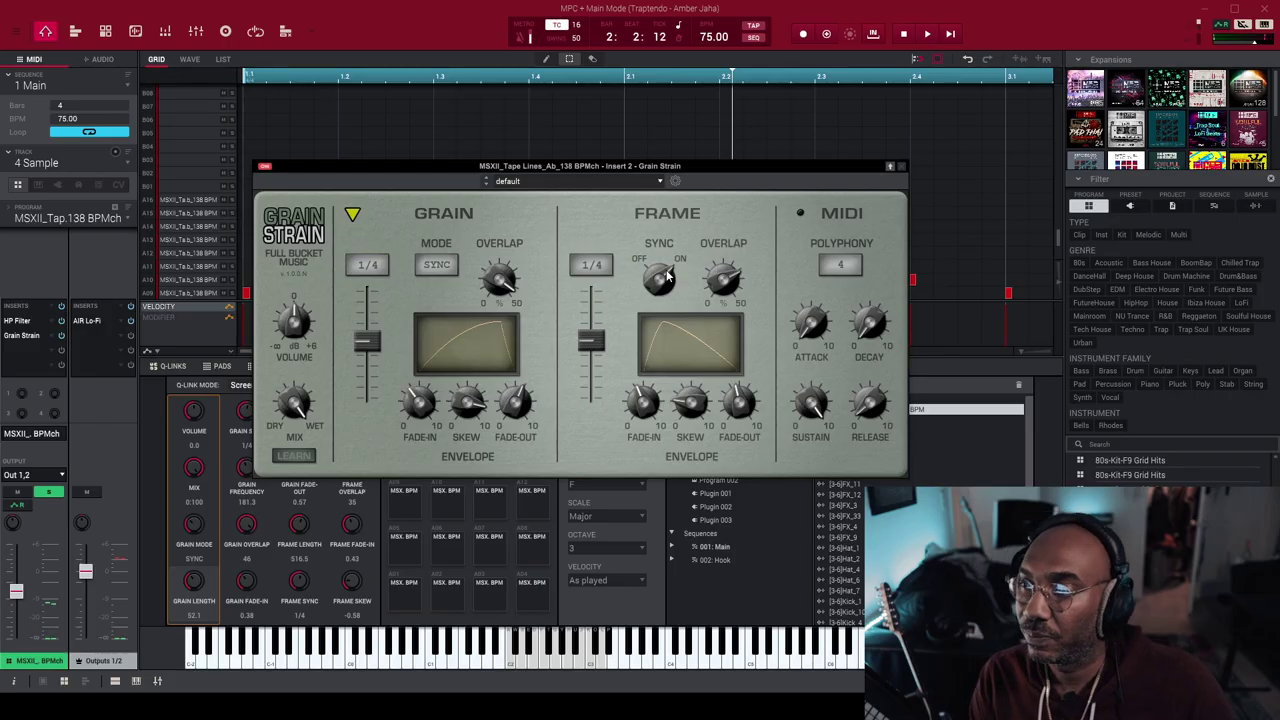
# - Play the sequence and compare the sound with frame sync off and back on, stopping playback at the end
pyautogui.press('space')
pyautogui.moveTo(668, 277); pyautogui.dragTo(663, 295)
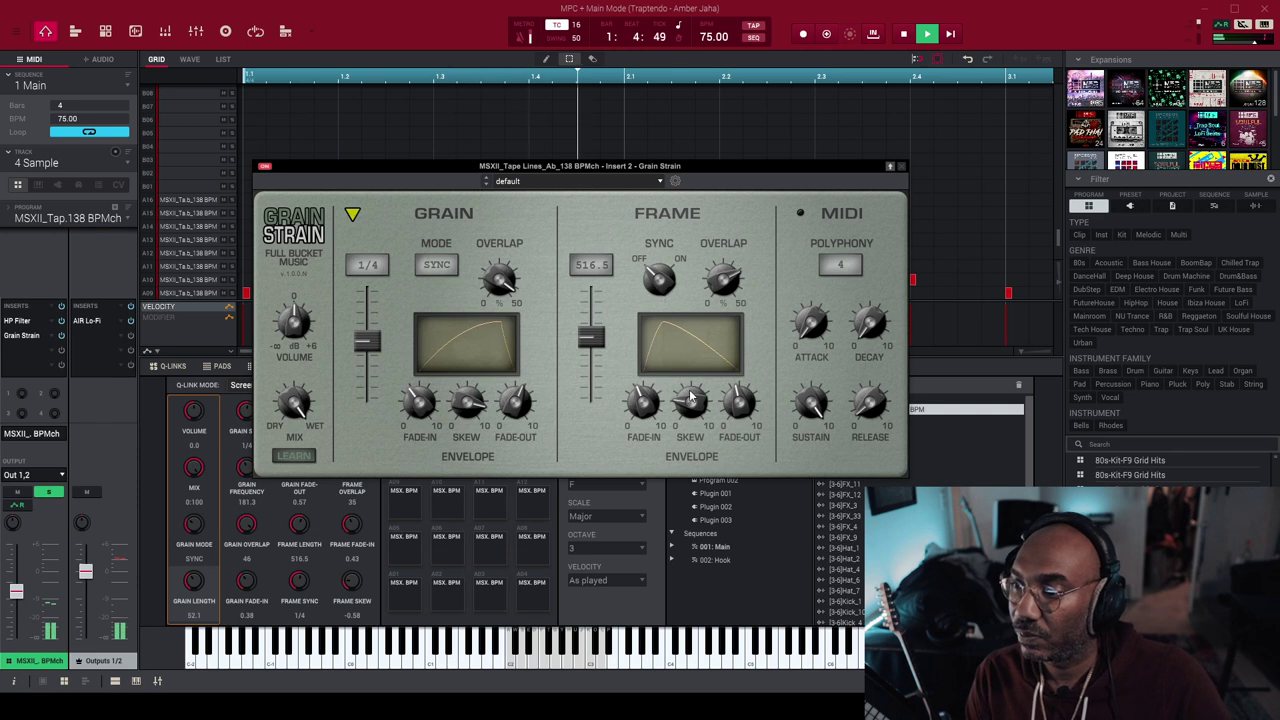
pyautogui.moveTo(671, 302); pyautogui.dragTo(668, 298)
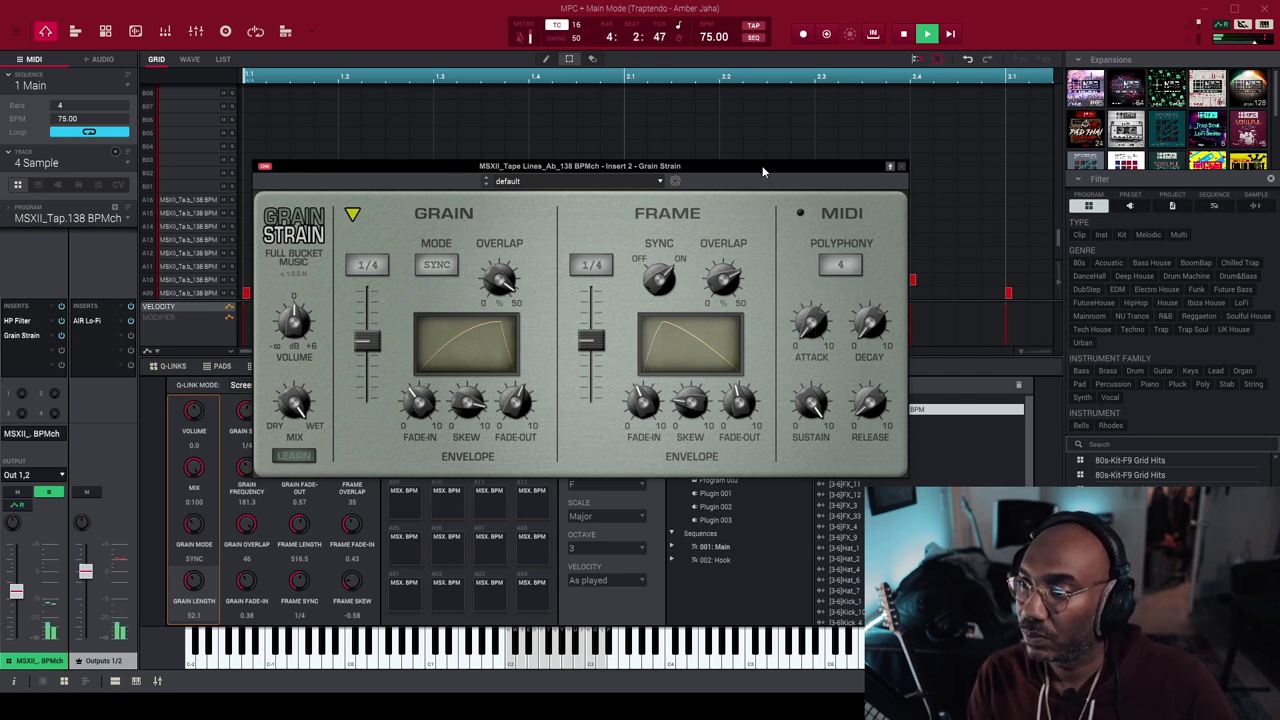
pyautogui.press('space')
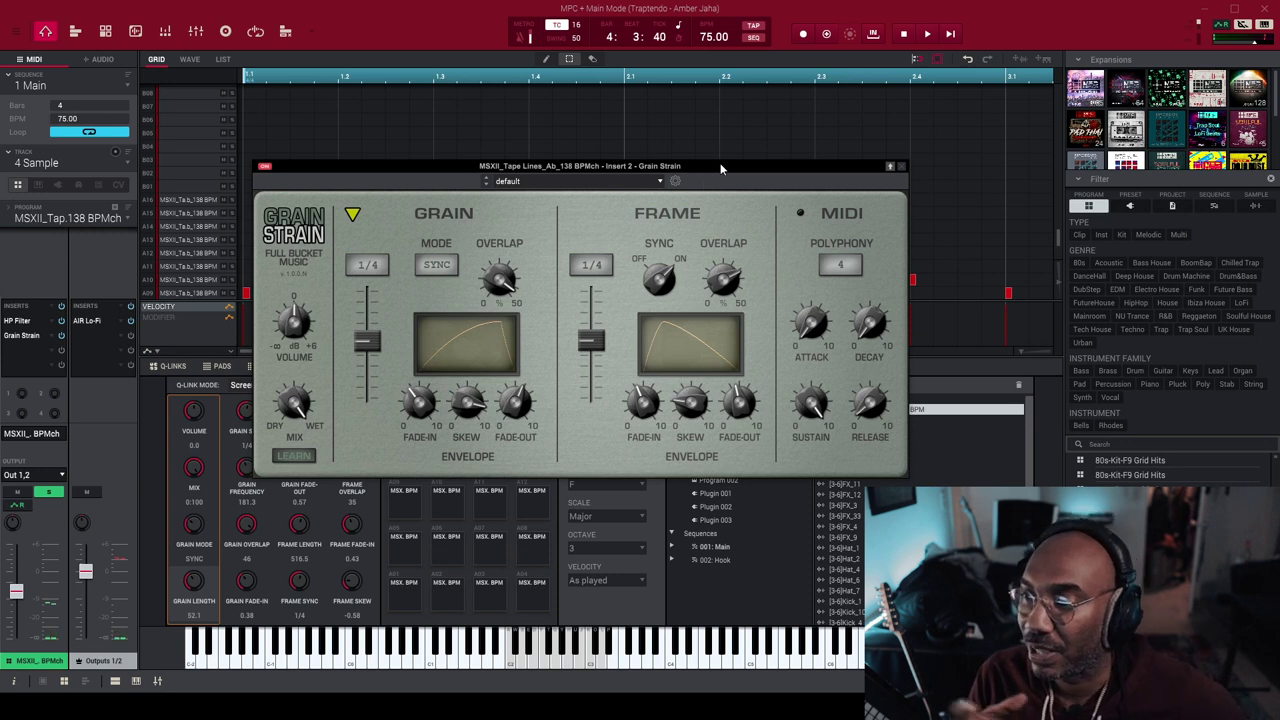
# - Adjust the MIDI envelope during playback, raising attack, decay and release and lowering sustain to just under half
pyautogui.press('space')
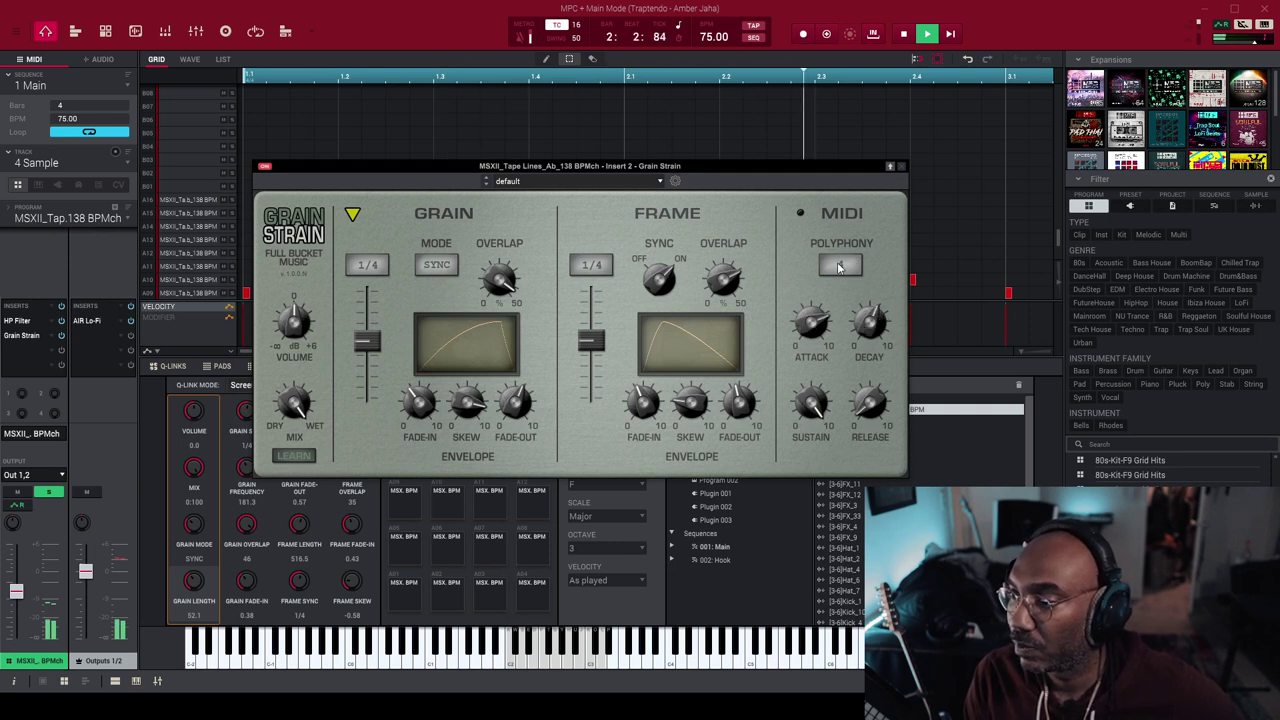
pyautogui.moveTo(812, 405); pyautogui.dragTo(814, 390)
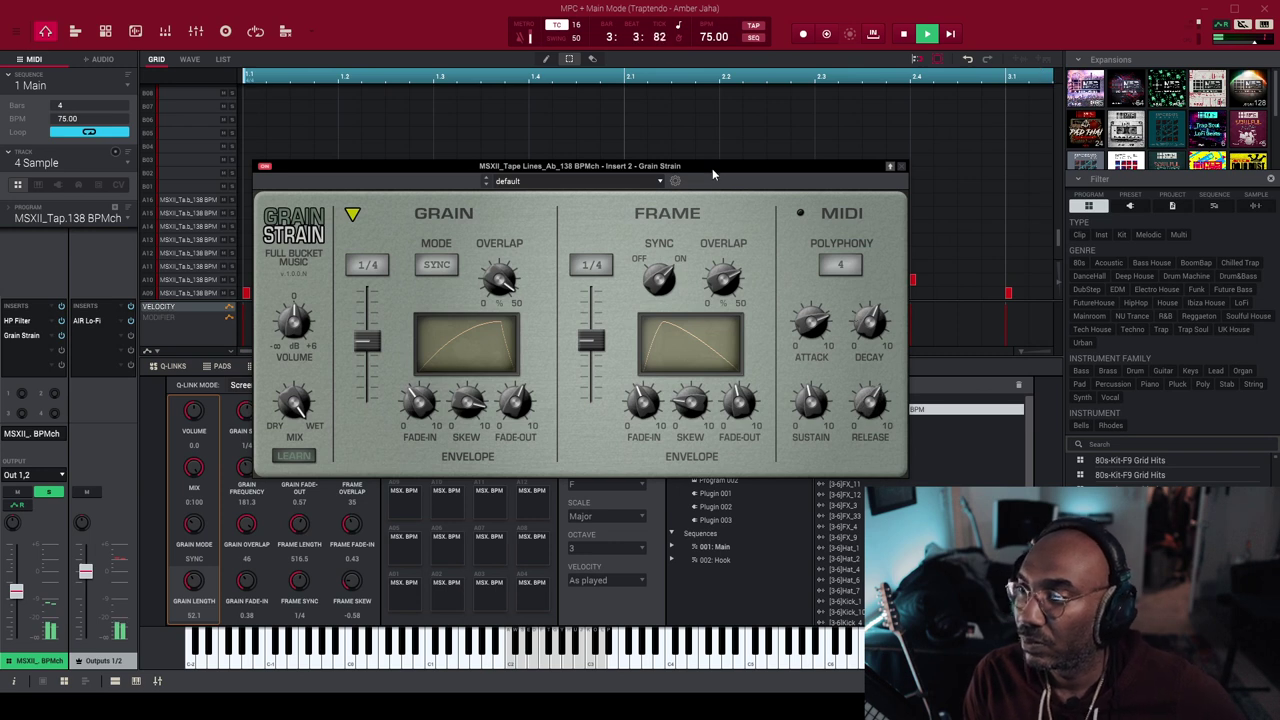
pyautogui.press('space')
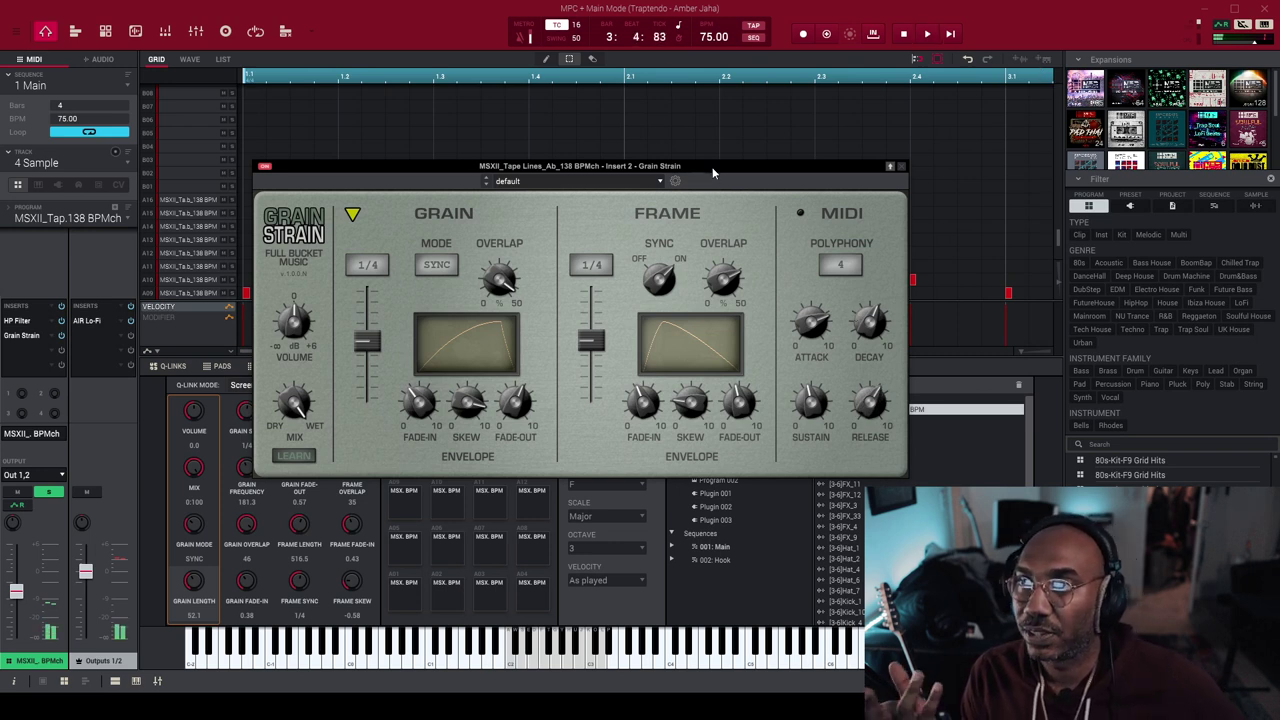
# - Play the sequence with the Sync 2 Host preset loaded, and switch to the Frequency preset
pyautogui.click(647, 182)
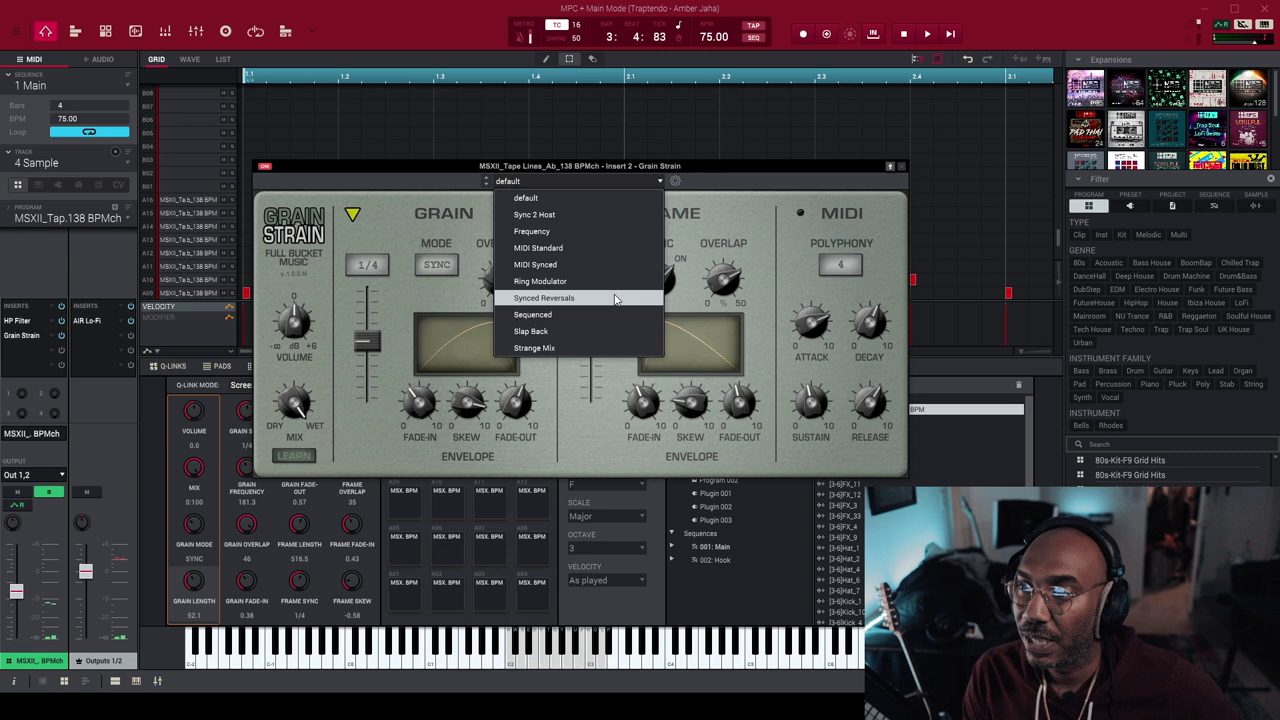
pyautogui.click(587, 215)
pyautogui.press('space')
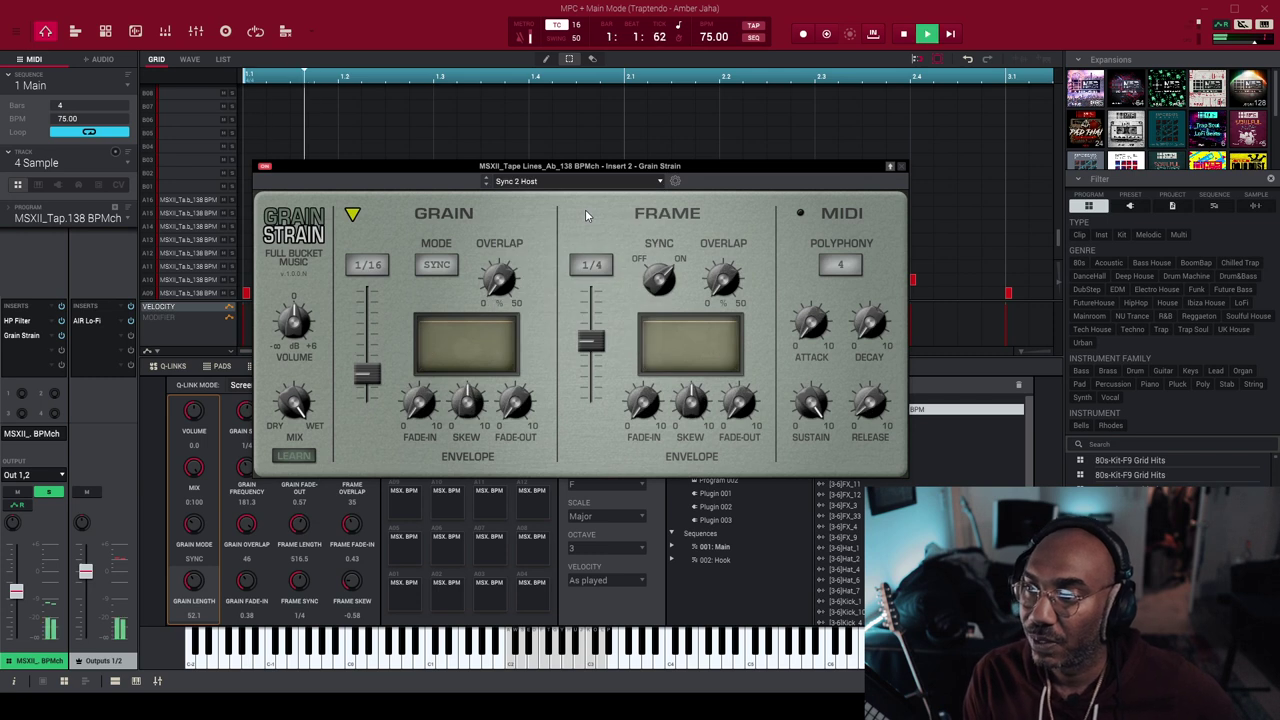
pyautogui.click(659, 183)
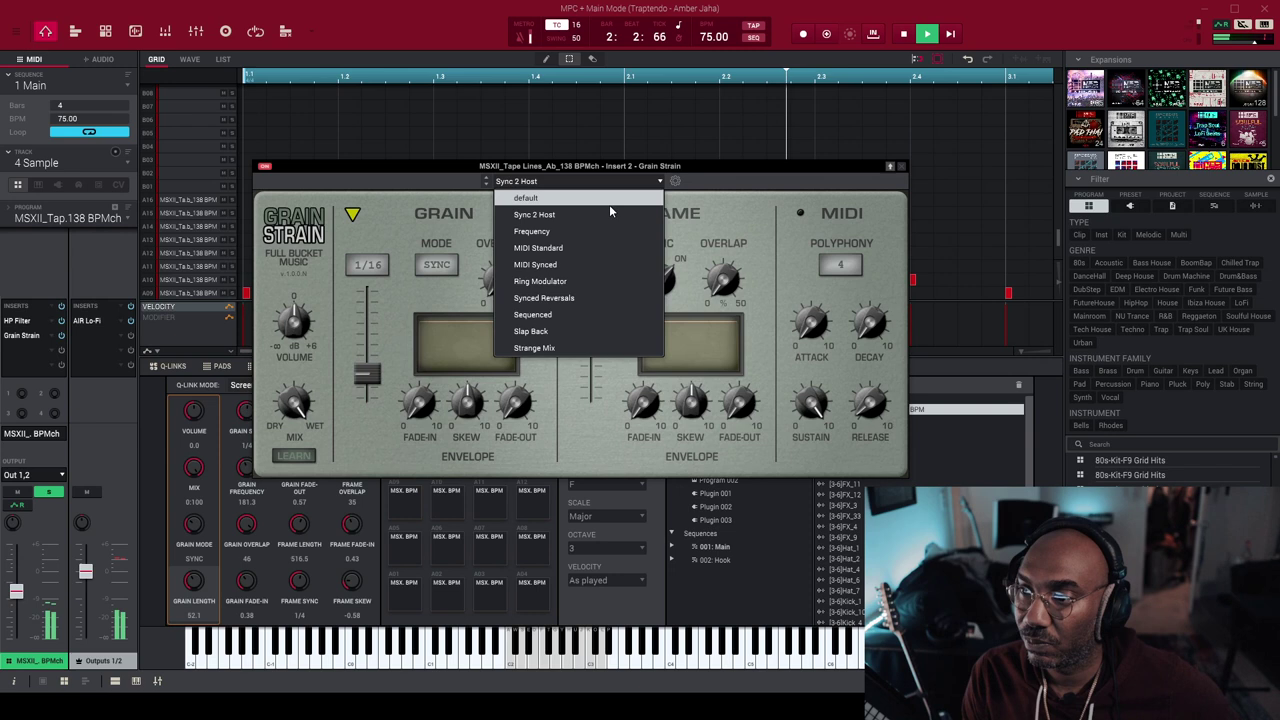
pyautogui.click(598, 233)
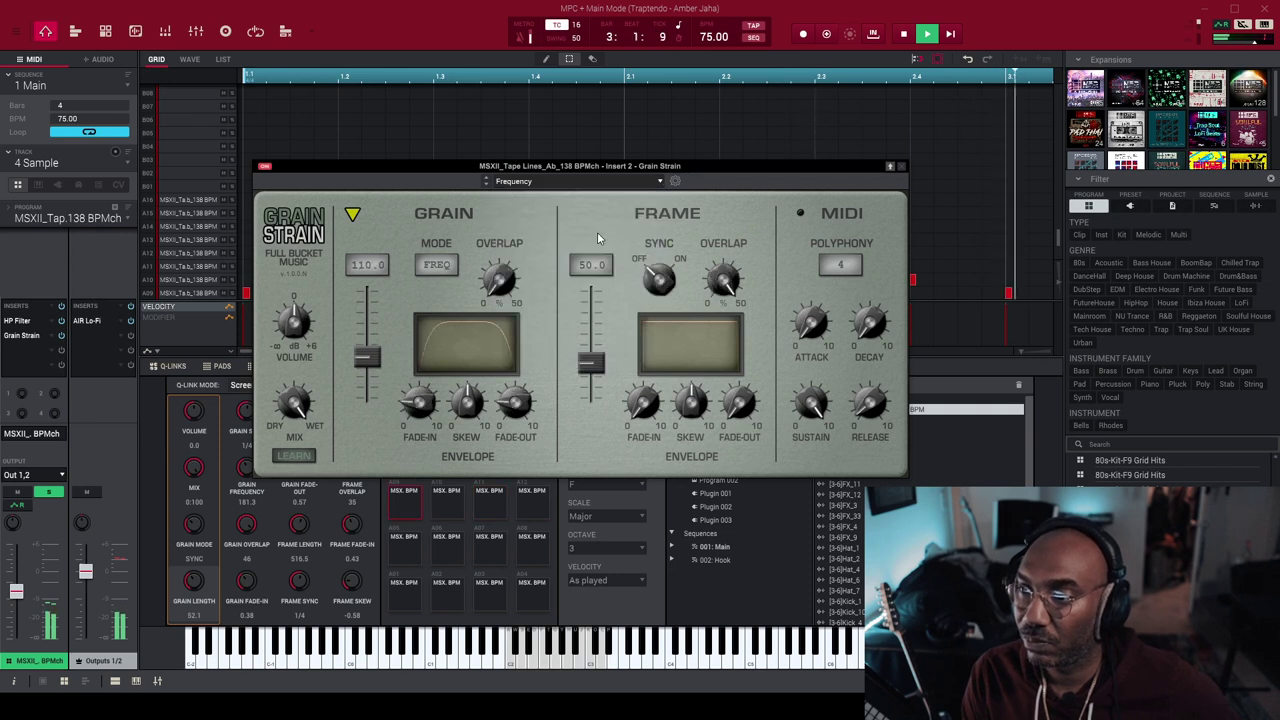
# - Audition the MIDI Standard and Ring Modulator presets, and advance through the three presets that follow
pyautogui.click(659, 183)
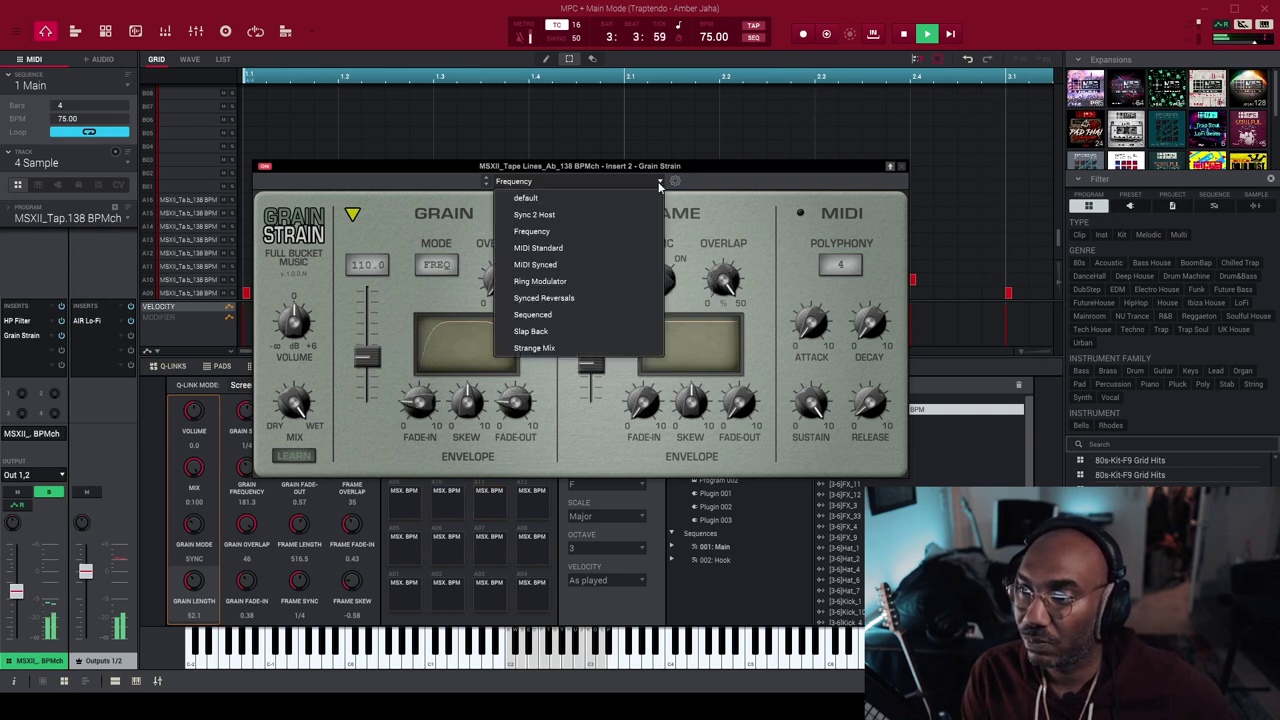
pyautogui.click(615, 247)
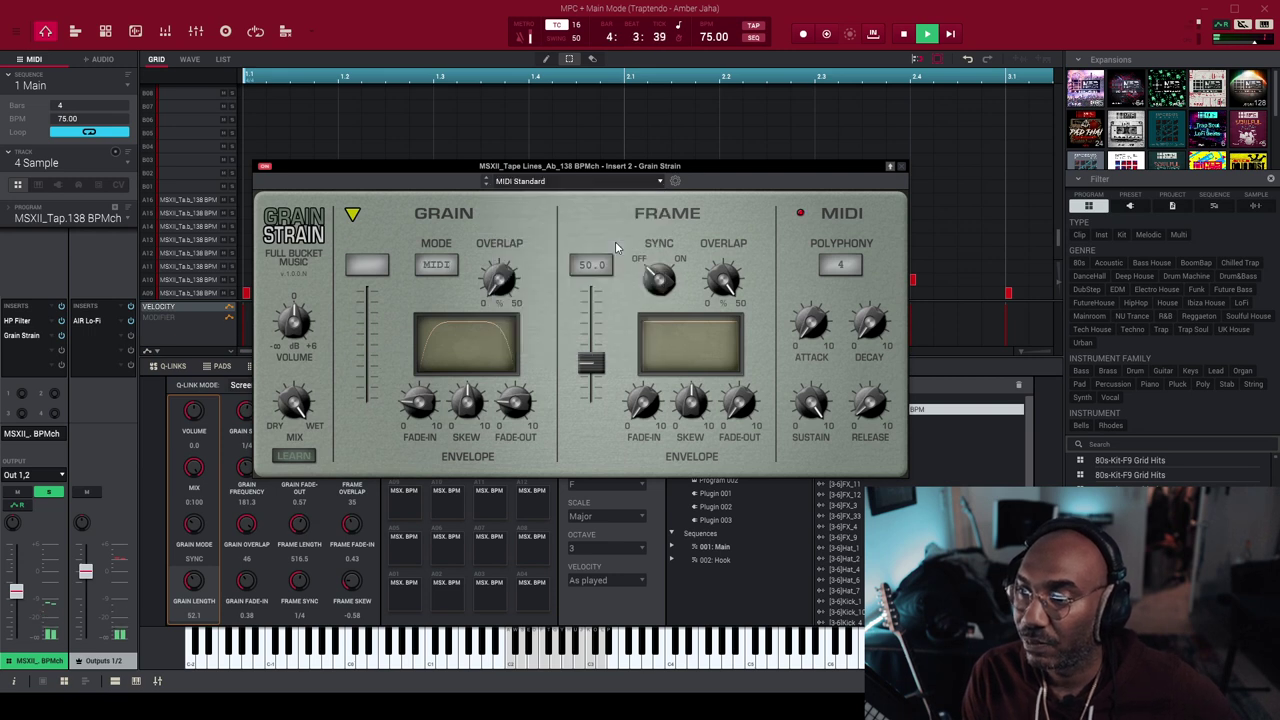
pyautogui.click(661, 181)
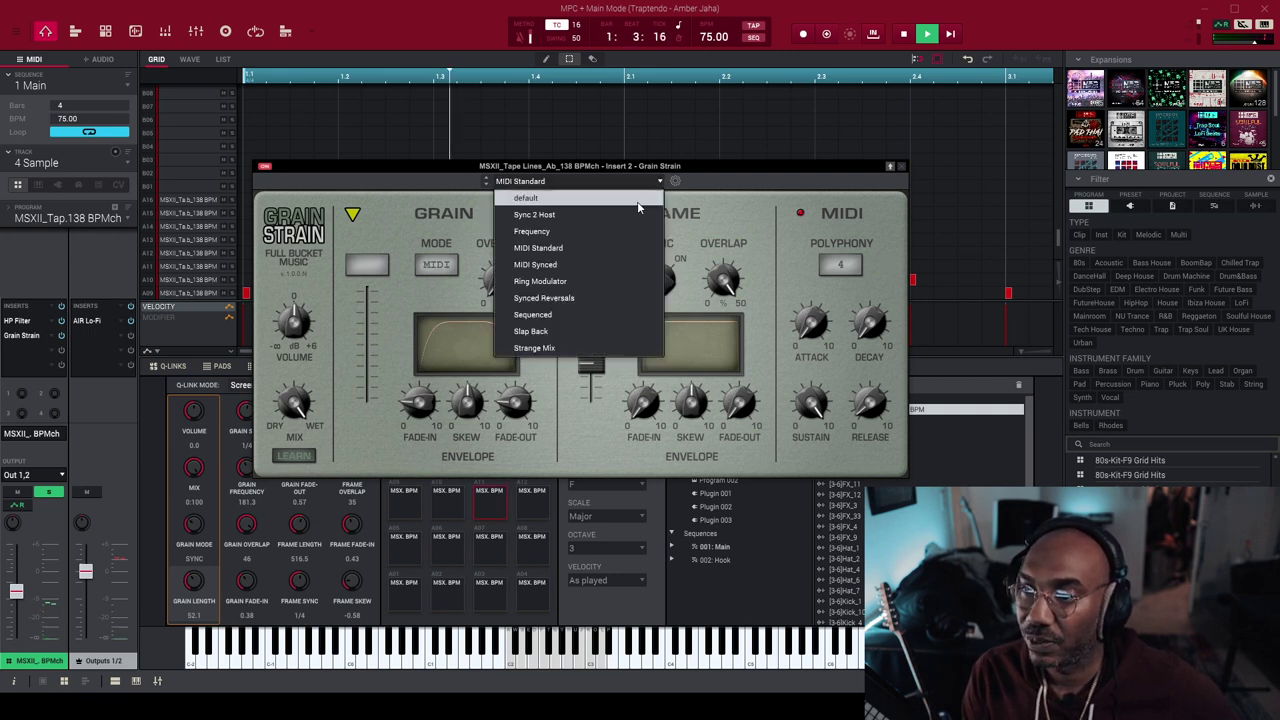
pyautogui.click(563, 283)
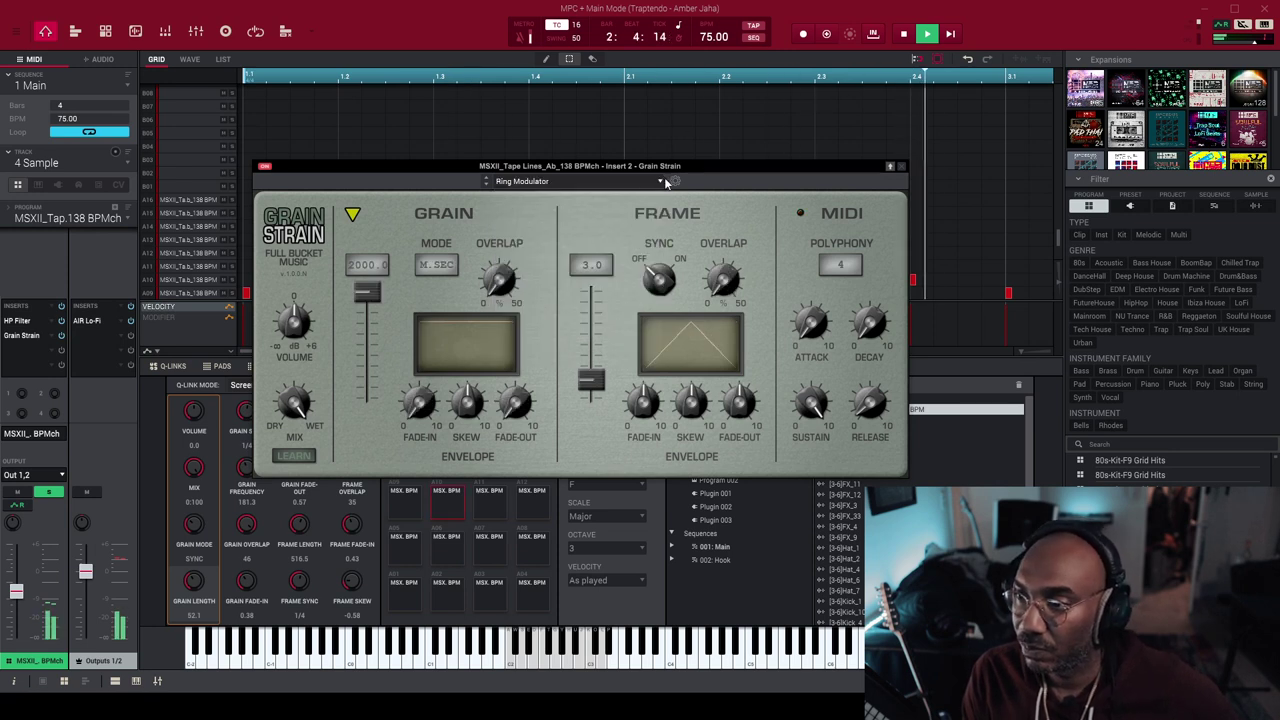
pyautogui.click(487, 185)
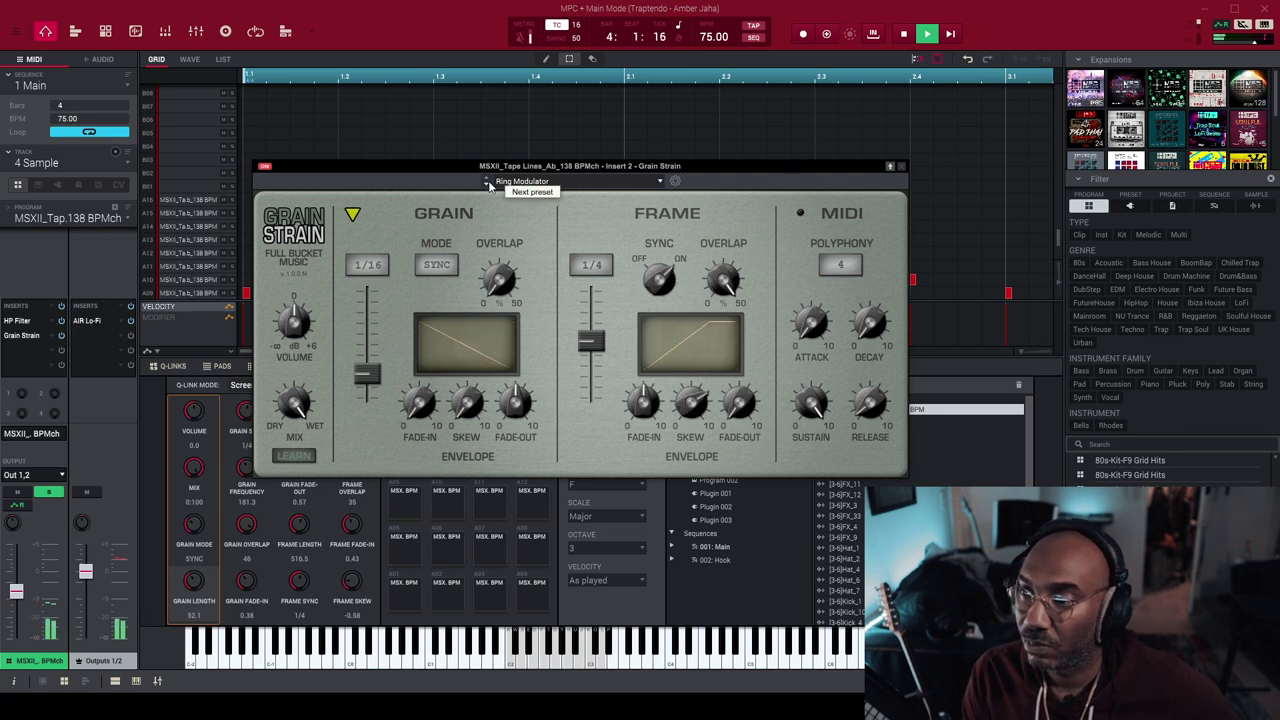
pyautogui.click(487, 185)
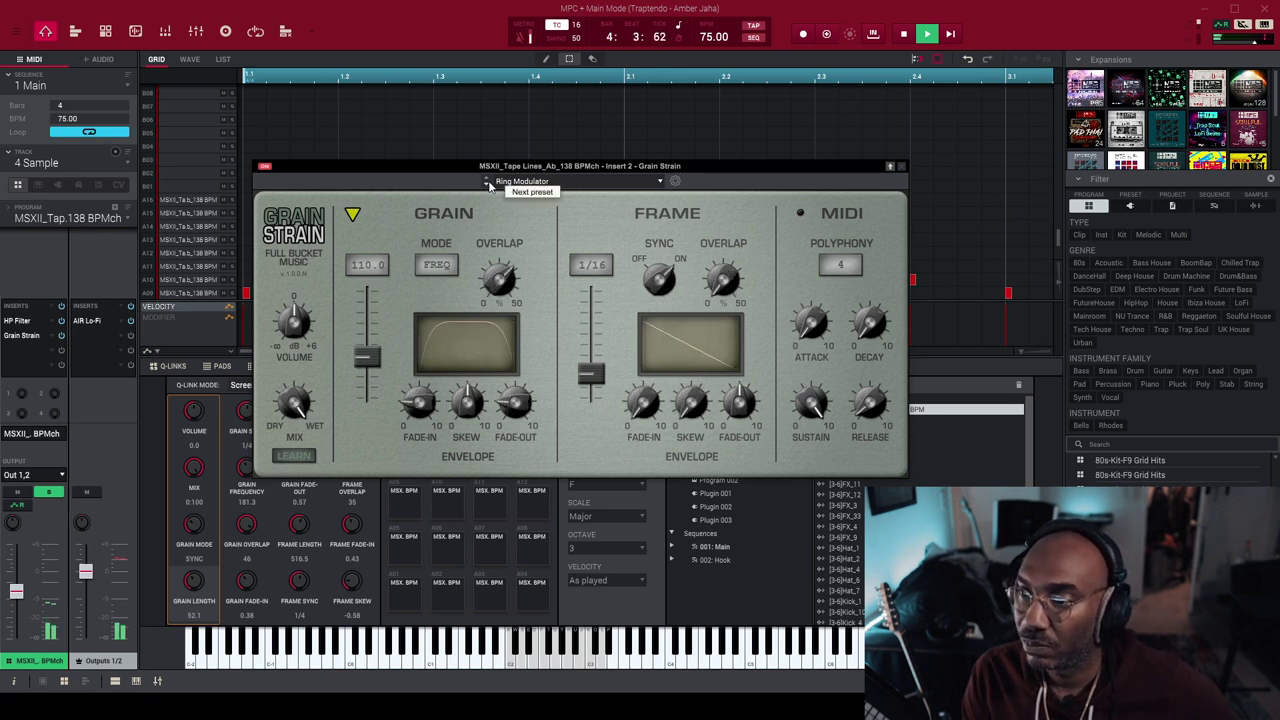
pyautogui.click(489, 185)
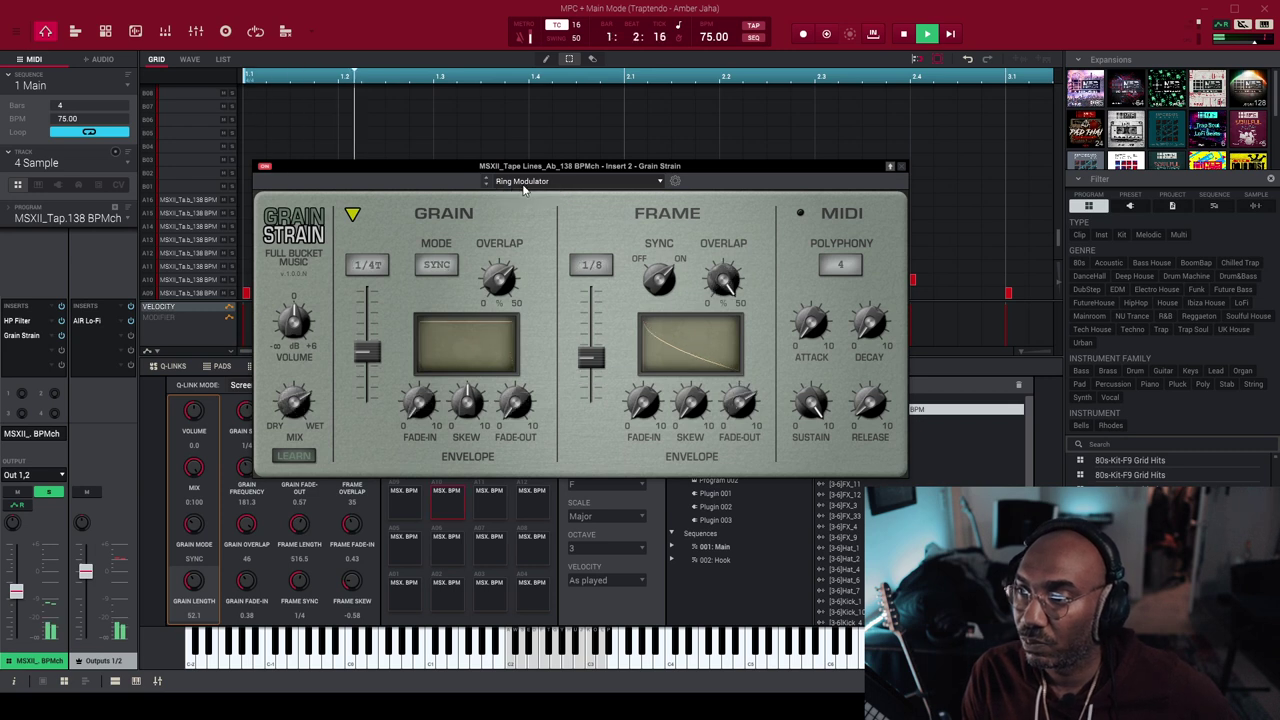
# - Audition the Synced Reversals, Sequenced, Slap Back and Strange Mix presets in turn
pyautogui.click(520, 181)
pyautogui.click(542, 298)
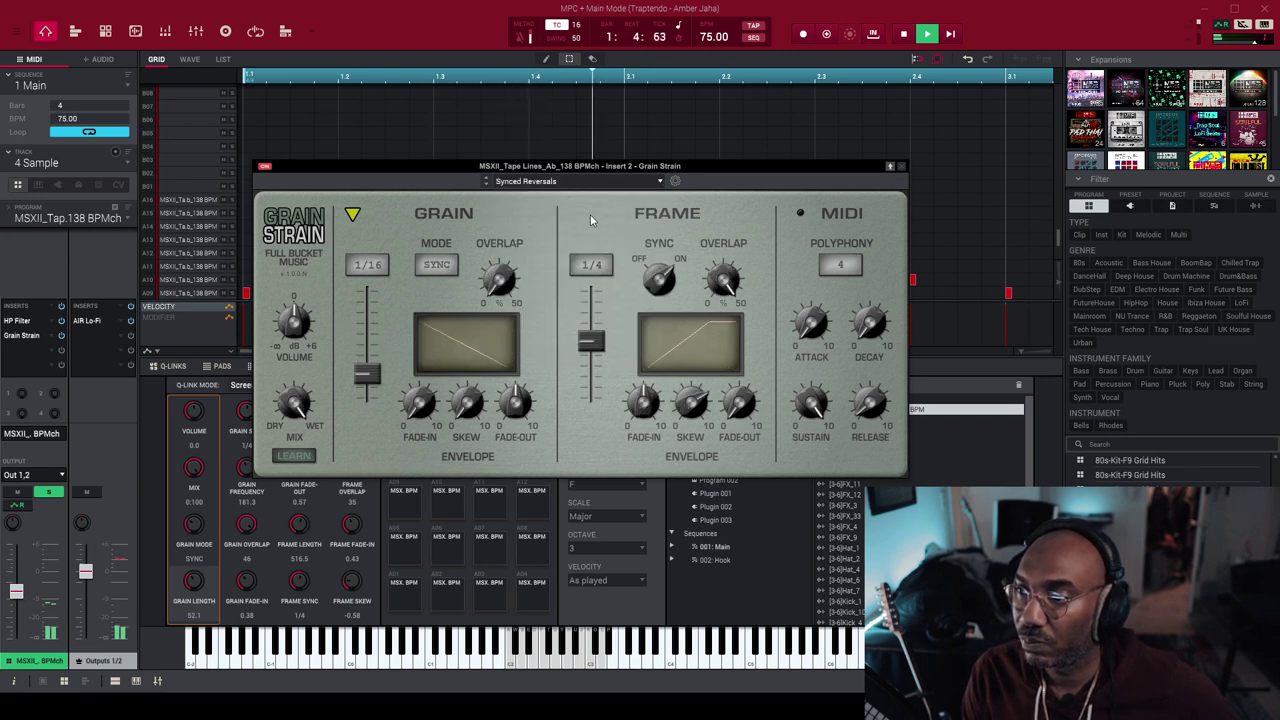
pyautogui.click(594, 181)
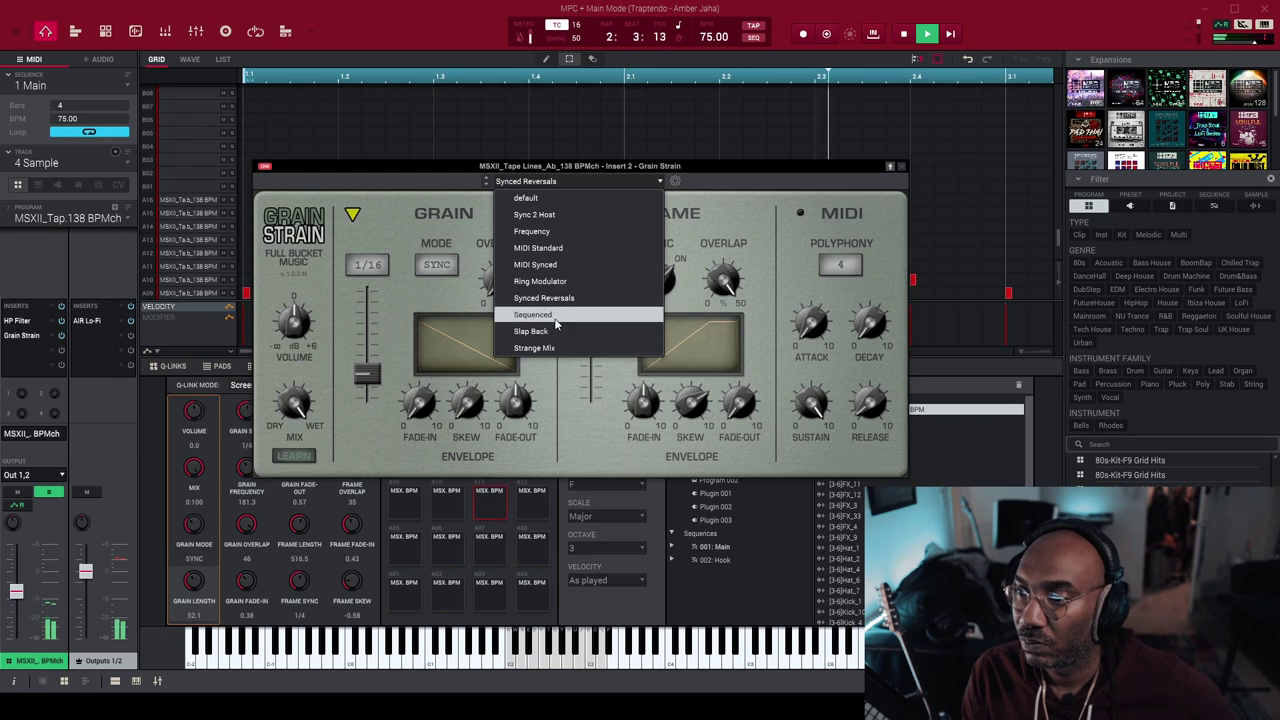
pyautogui.click(533, 314)
pyautogui.click(582, 184)
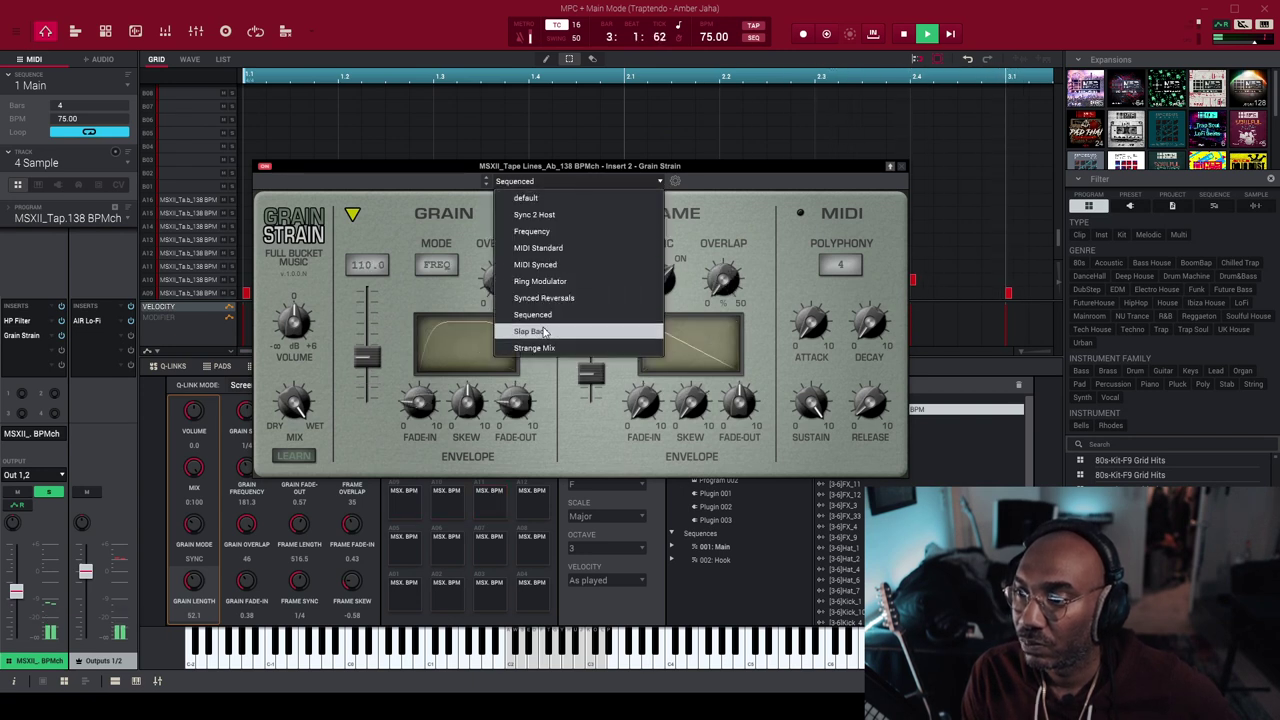
pyautogui.click(543, 327)
pyautogui.click(578, 183)
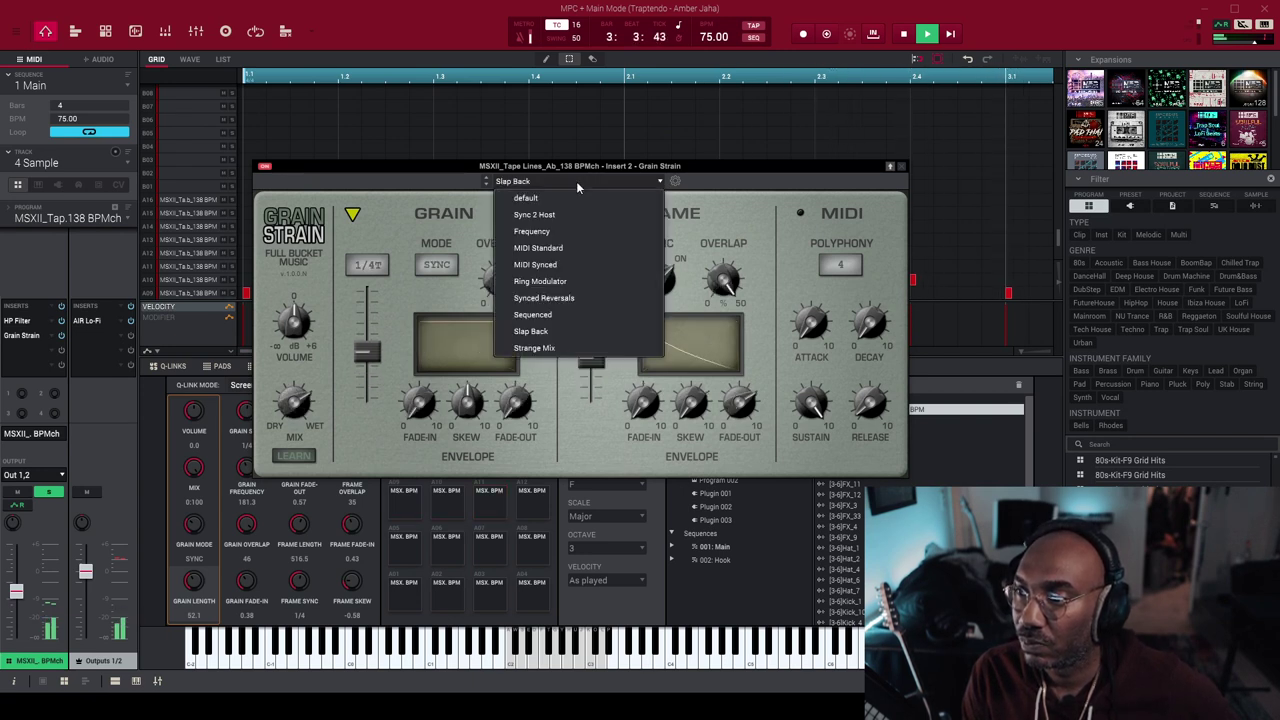
pyautogui.click(530, 347)
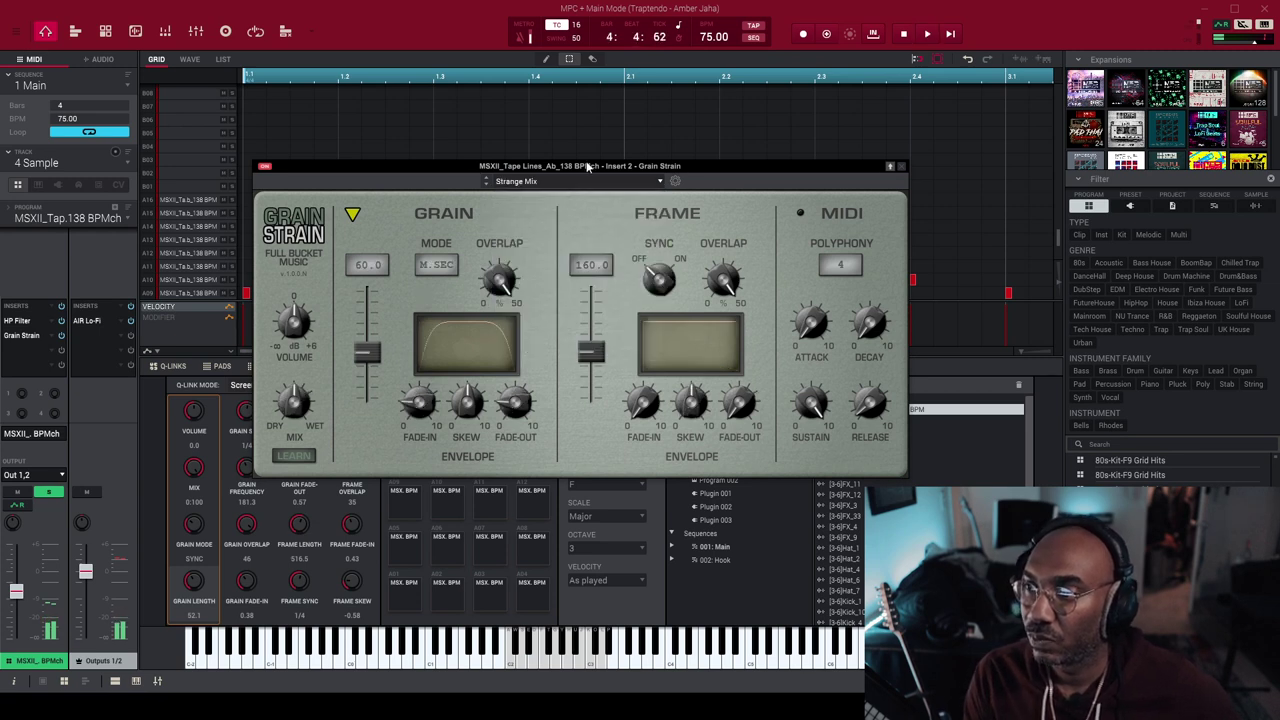
# - Open the mixer, bypass the Grain Strain insert and close its plugin window
pyautogui.click(159, 682)
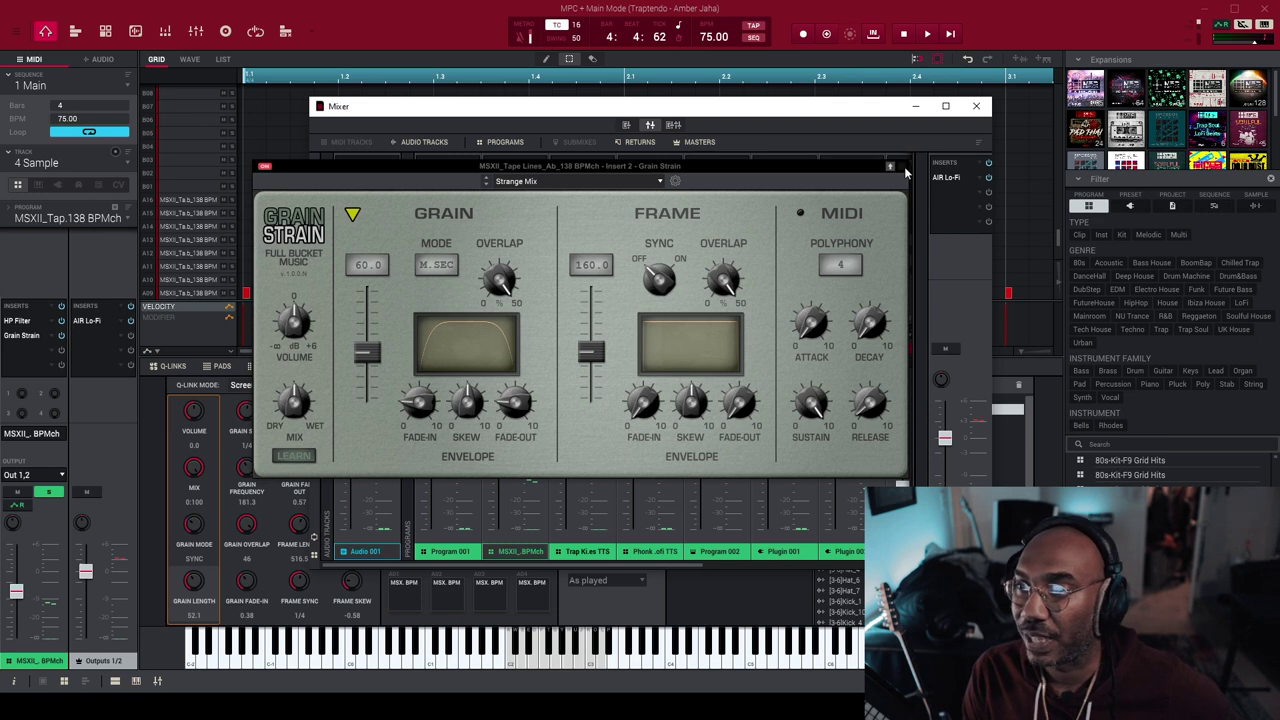
pyautogui.click(268, 173)
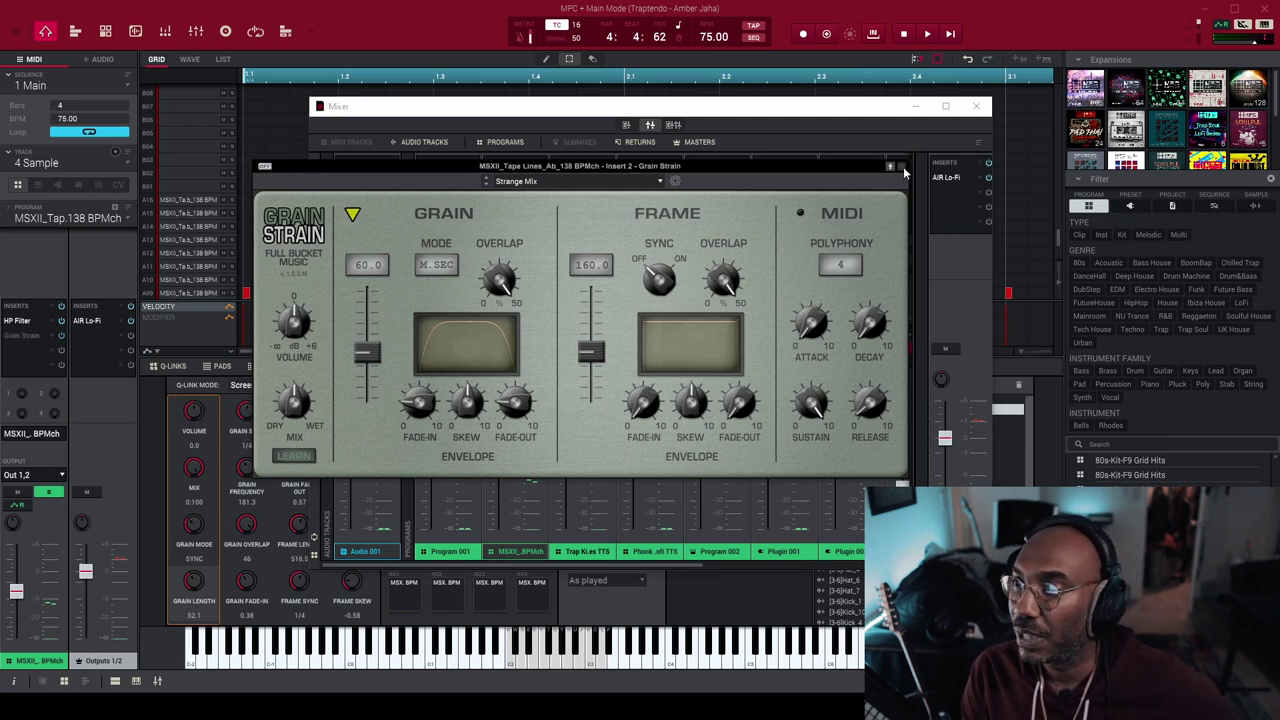
pyautogui.click(902, 167)
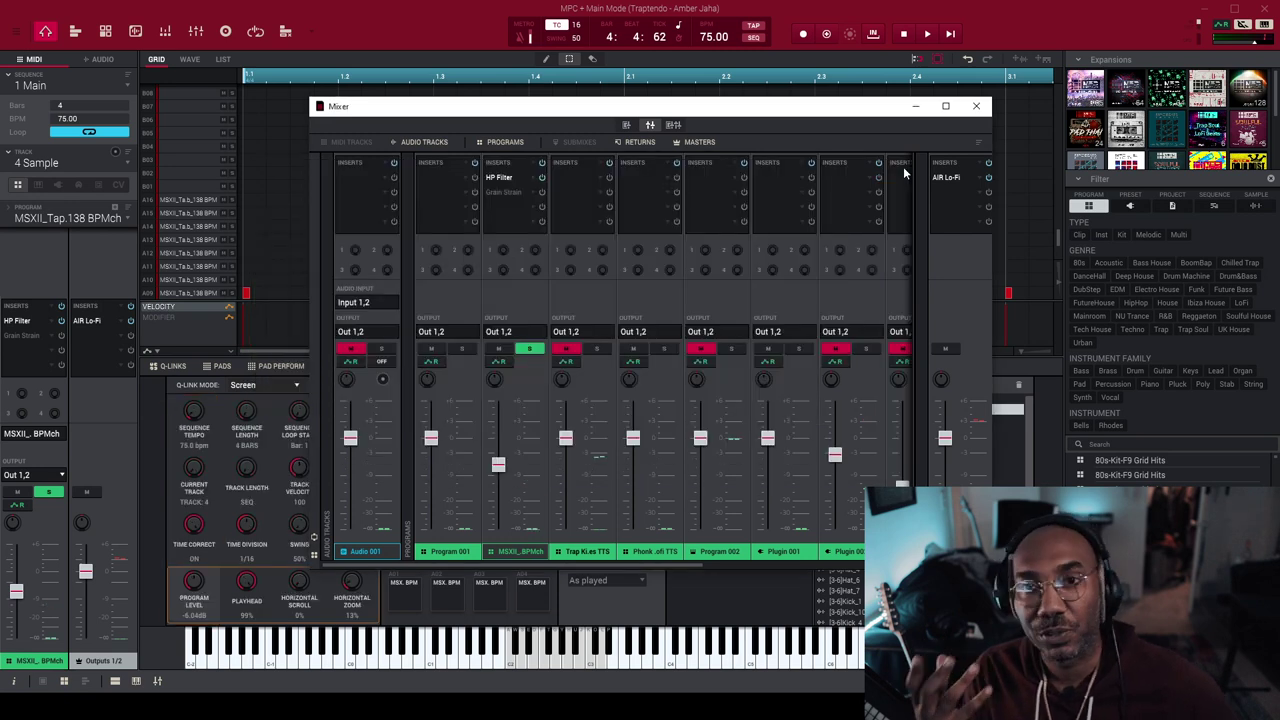